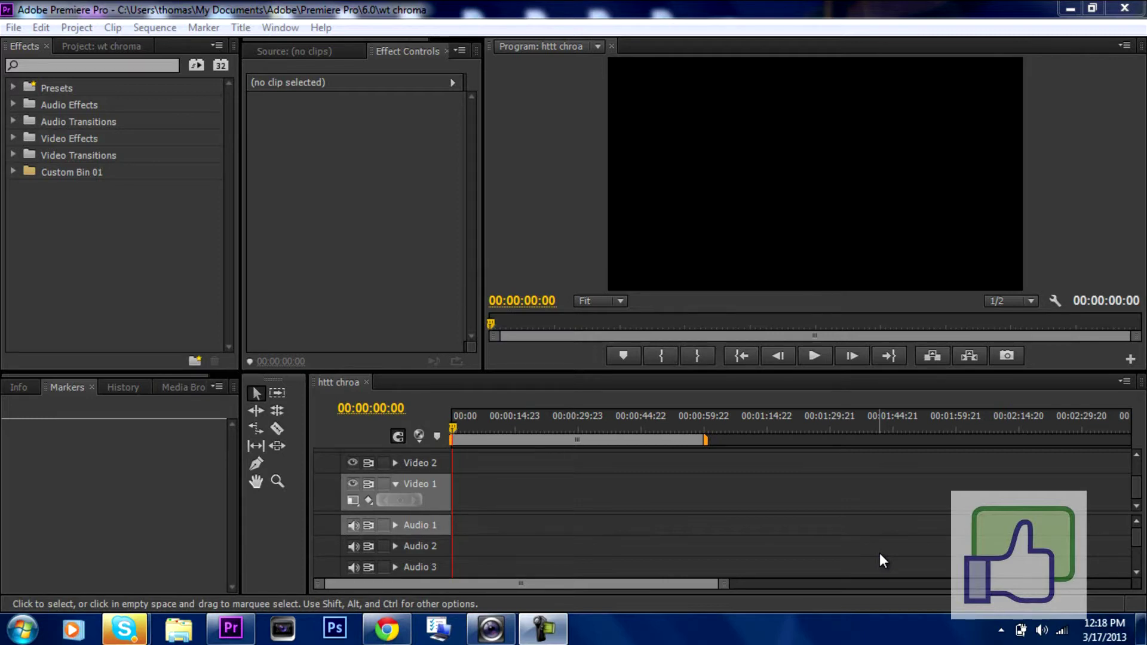
- Bring Premiere into focus and open the Window menu for the httt chroa sequence
left_click(296, 17)
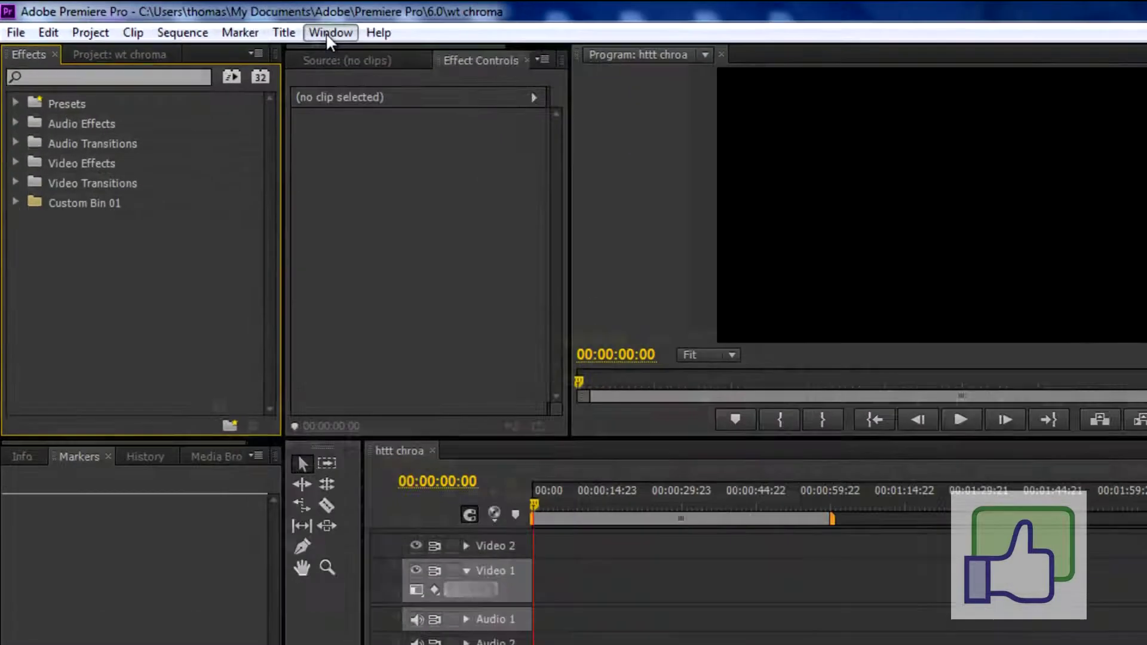
left_click(281, 28)
- Choose Window > Workspace > Reset Current Workspace and confirm the reset
mouse_move(486, 68)
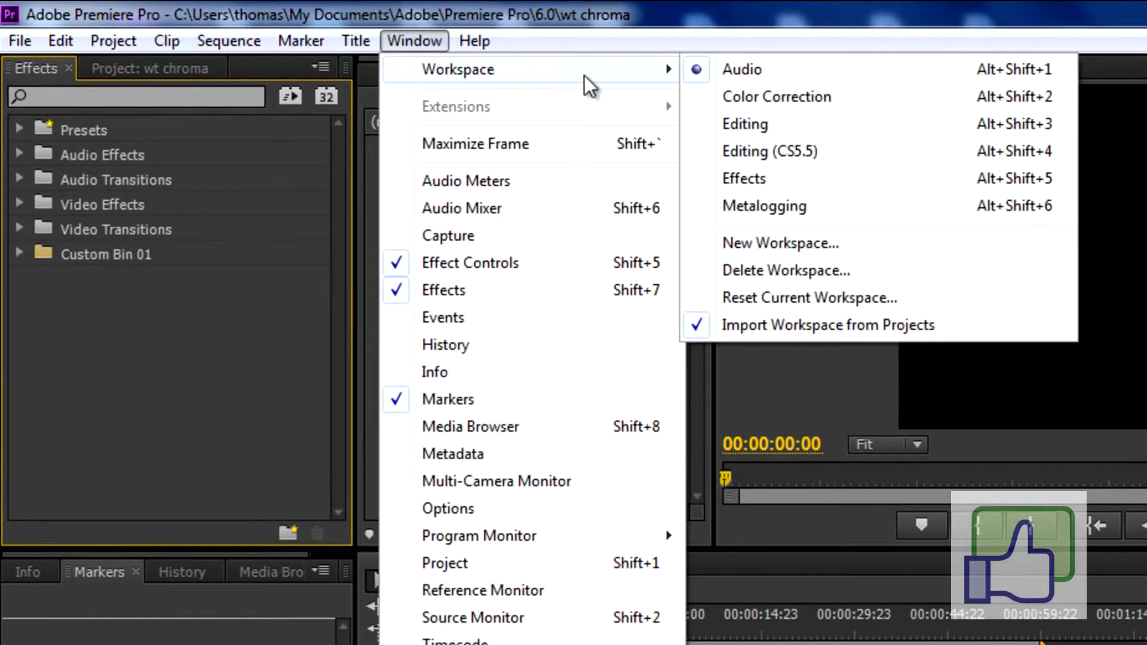
mouse_move(616, 84)
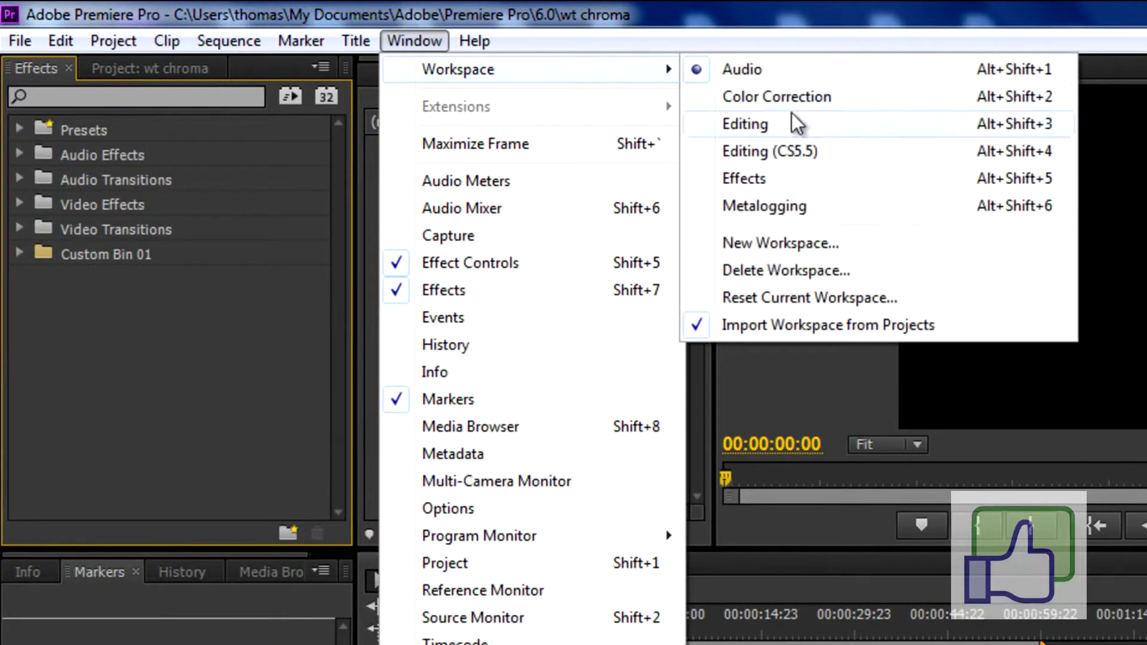
left_click(777, 296)
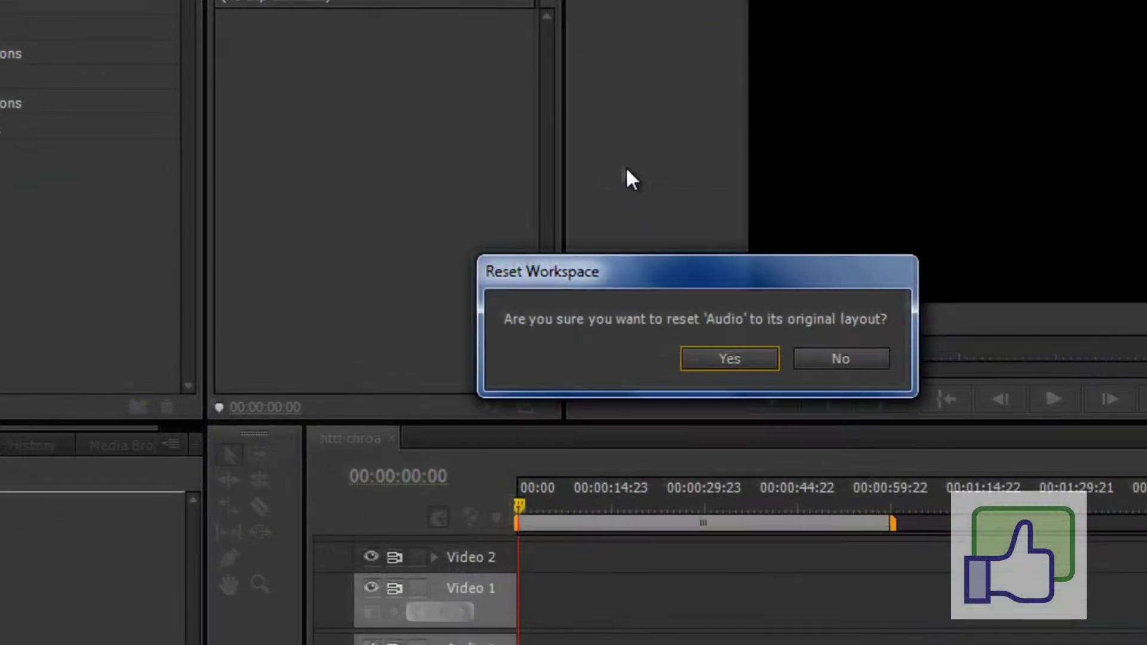
left_click(721, 353)
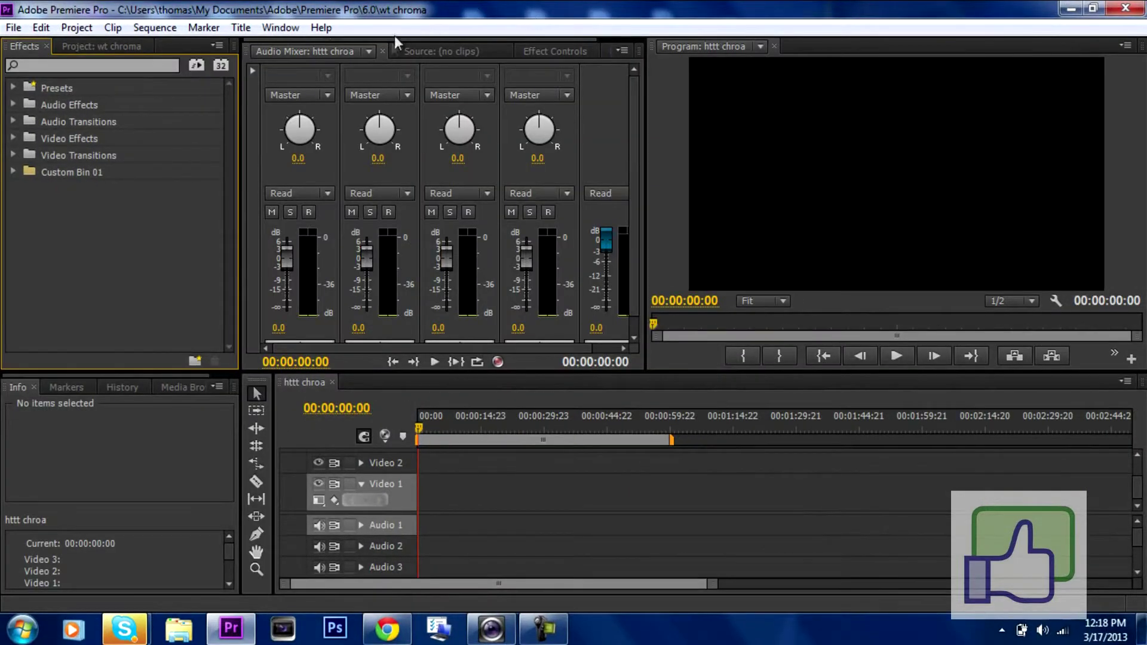
- Cycle through the Source, Effect Controls and Audio Mixer panels
left_click(410, 51)
left_click(597, 50)
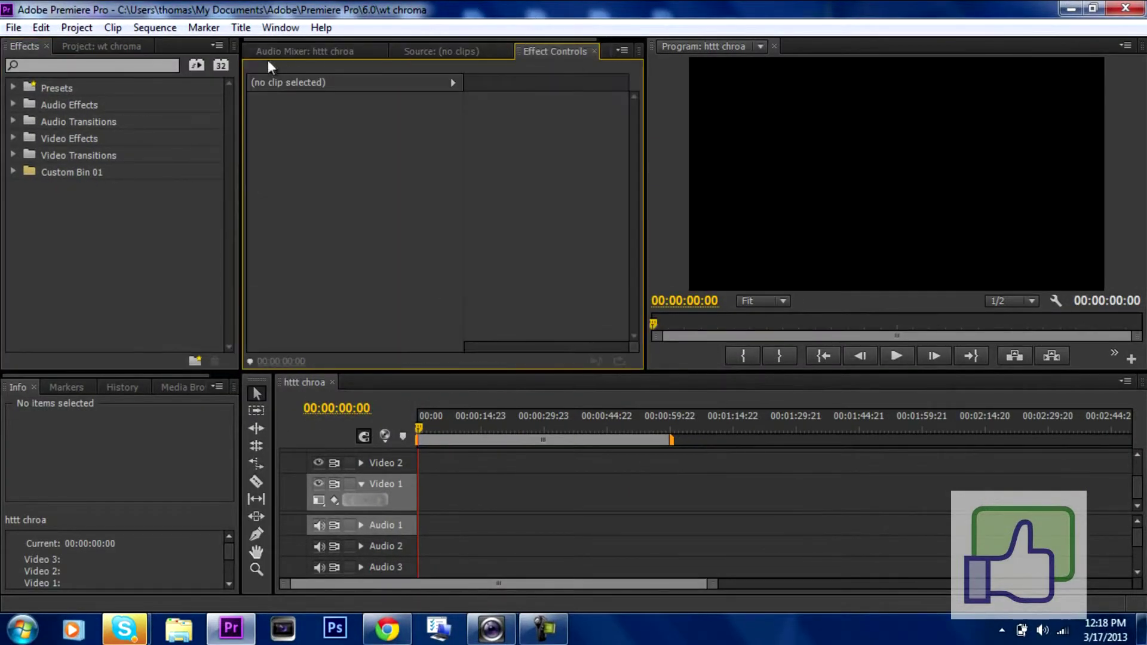
left_click(288, 51)
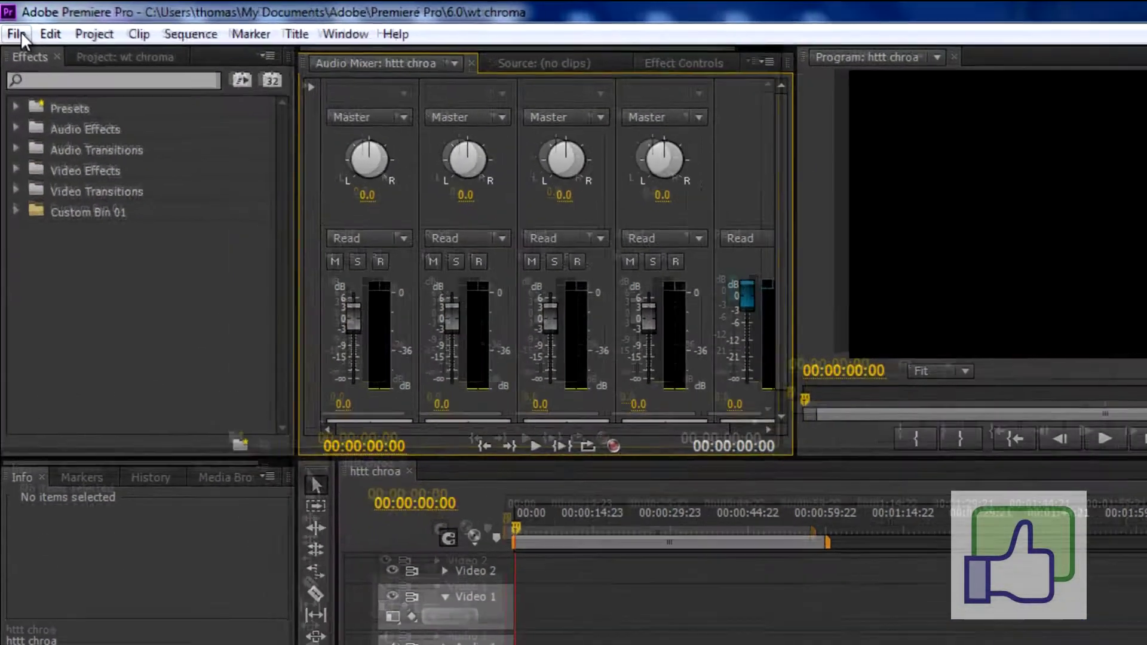
- Import free runner stovck.mp4 from the Desktop with File > Import
left_click(14, 28)
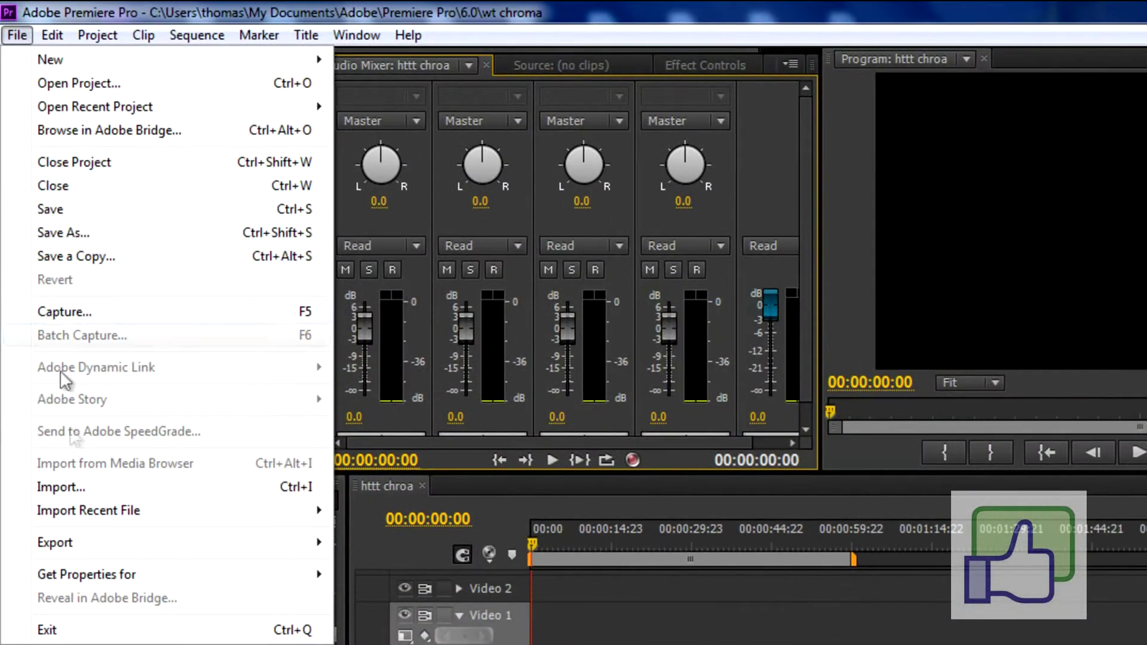
left_click(72, 487)
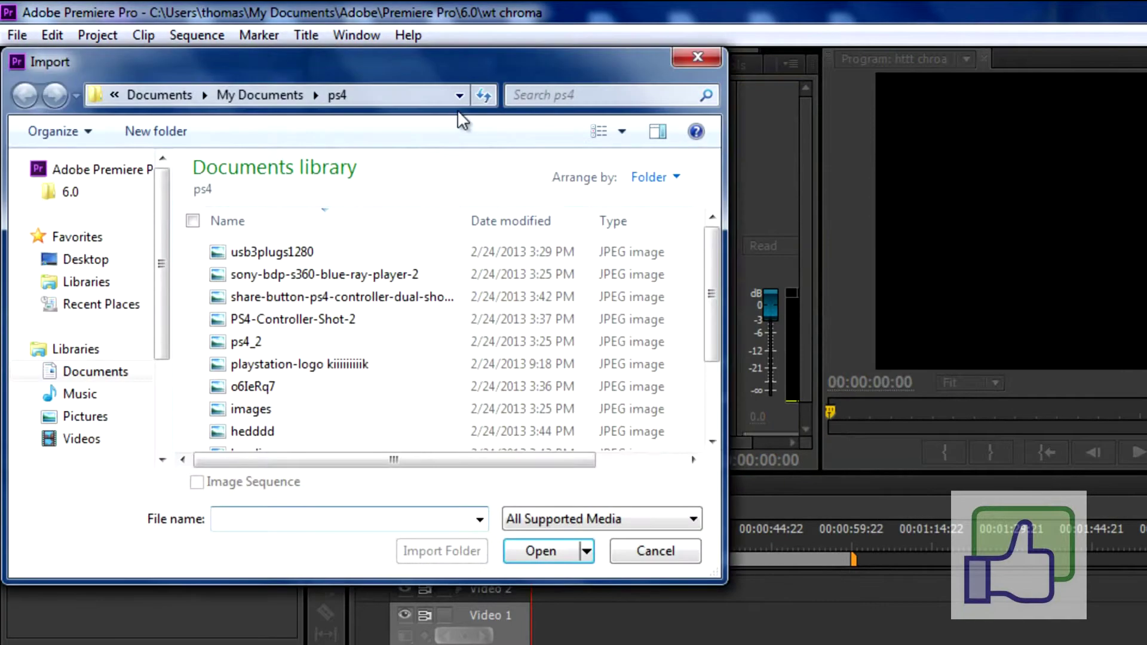
left_click(106, 260)
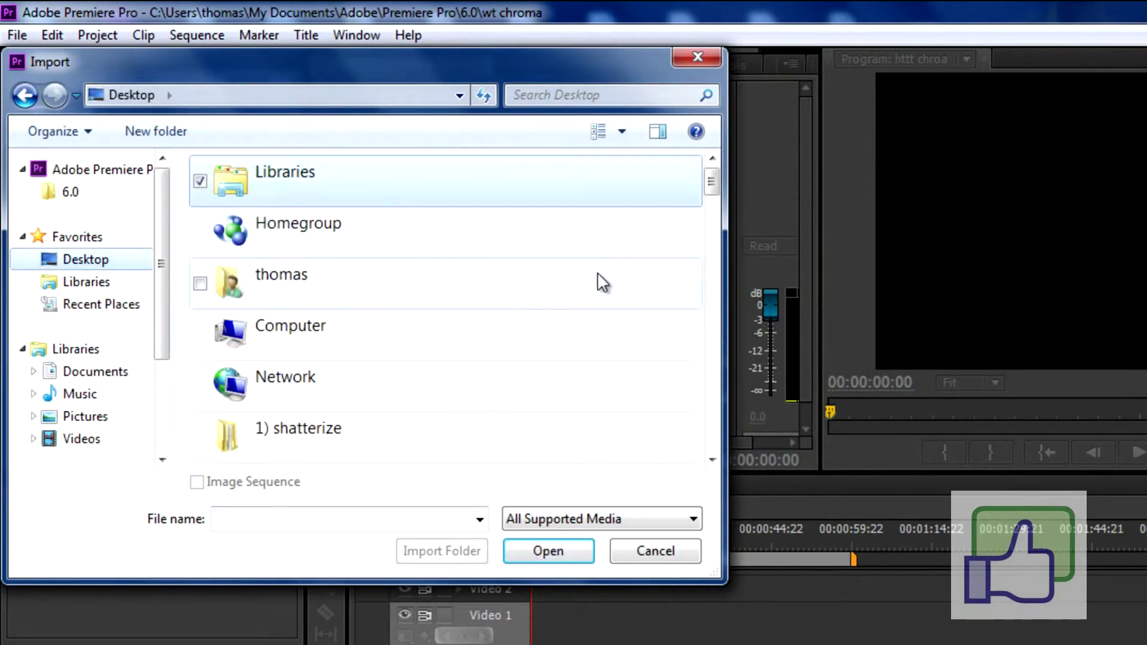
left_click_drag(711, 187, 709, 322)
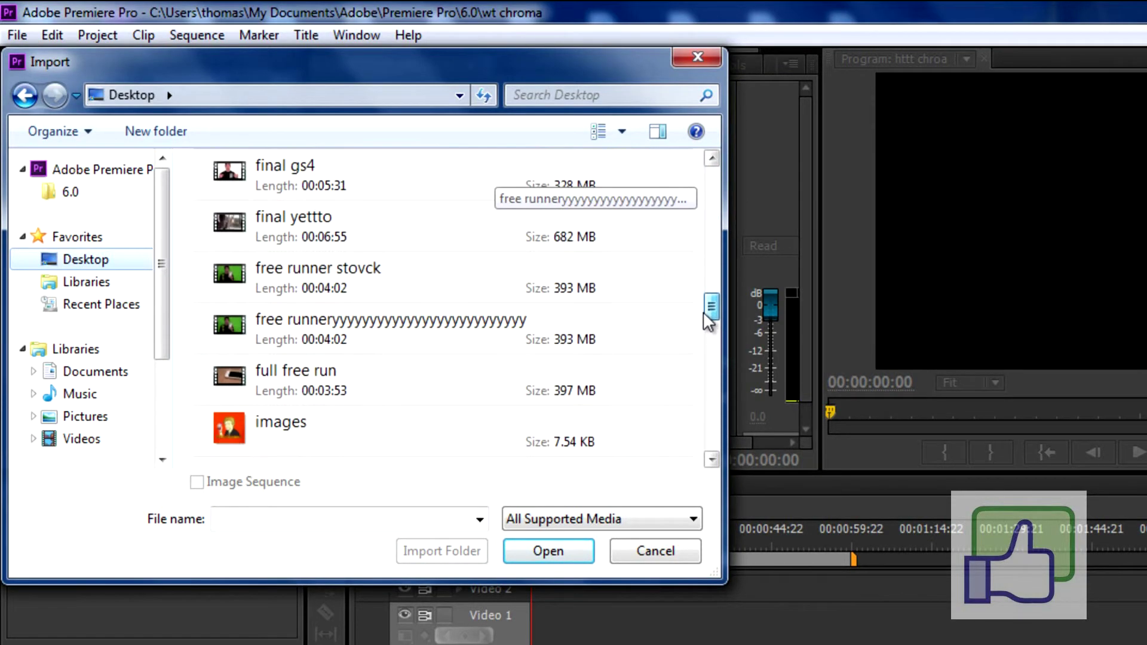
left_click(392, 299)
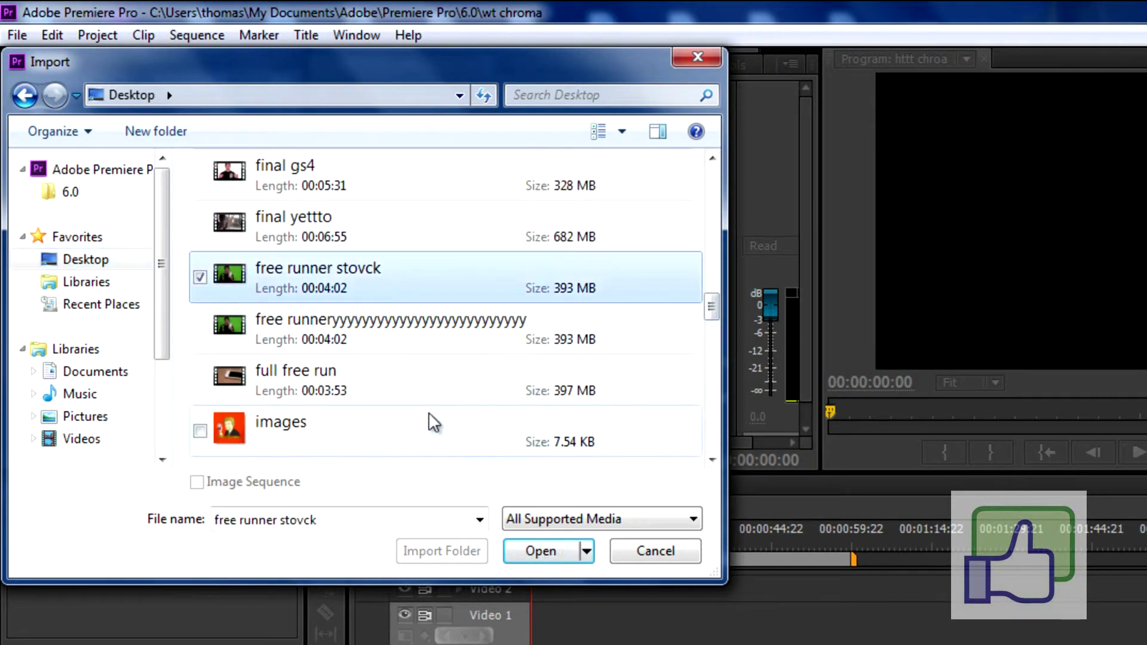
left_click(540, 546)
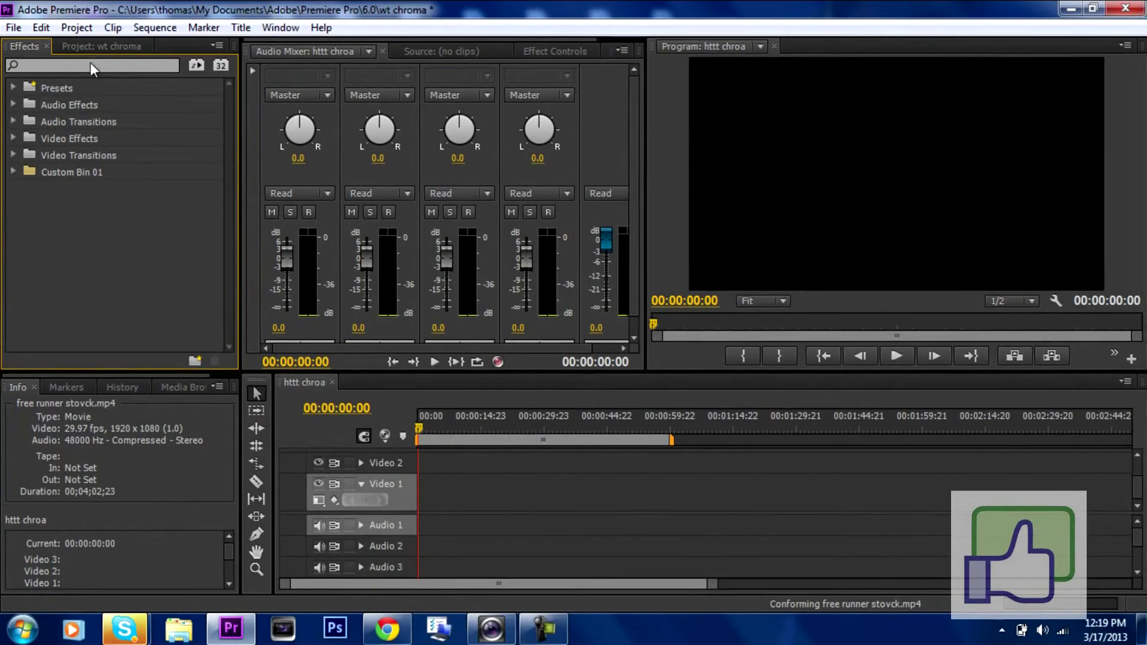
- Place free runner stovck.mp4 at the sequence start and scrub for a cut point
left_click(96, 46)
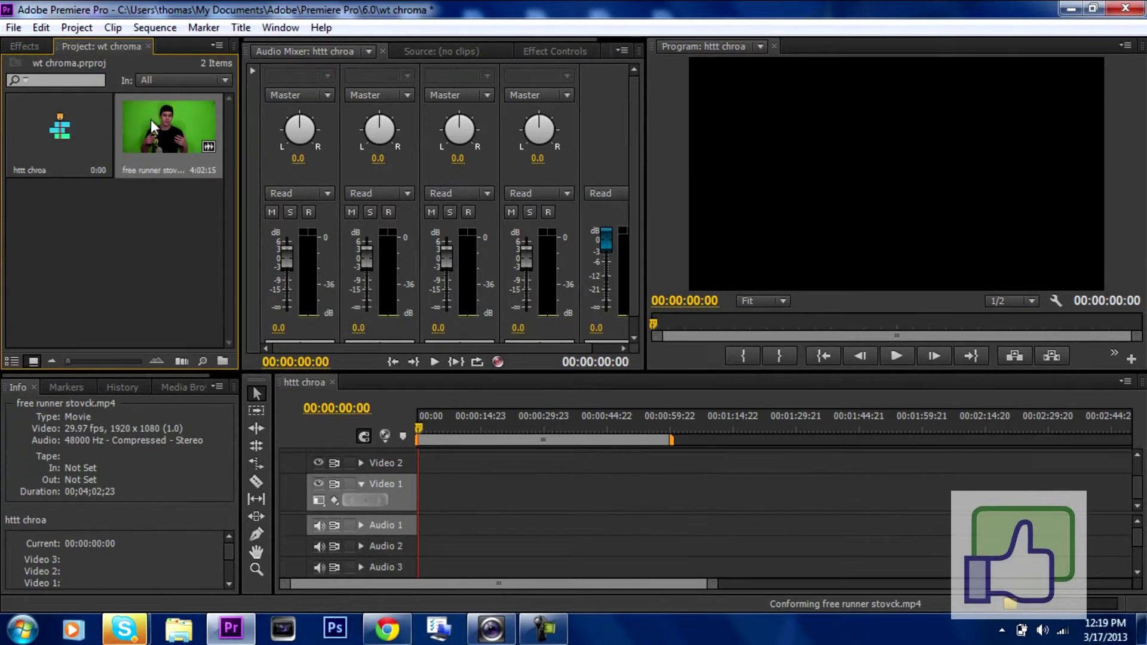
left_click_drag(152, 128, 422, 483)
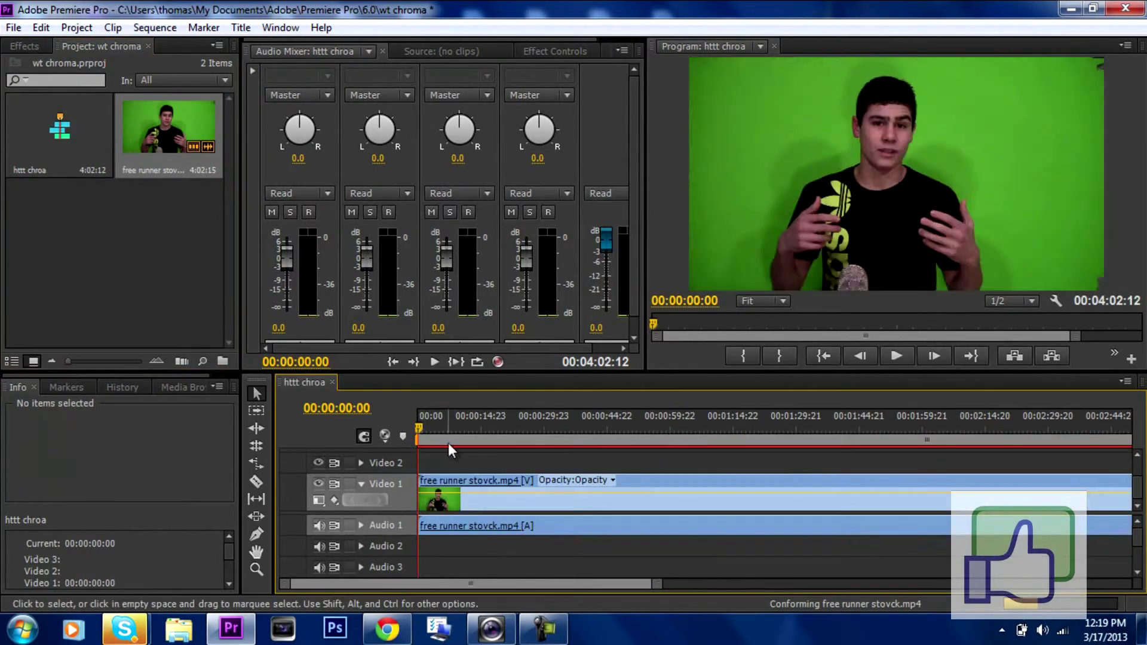
mouse_move(496, 427)
left_mouse_down()
mouse_move(624, 442)
mouse_move(581, 421)
mouse_move(508, 411)
left_mouse_up()
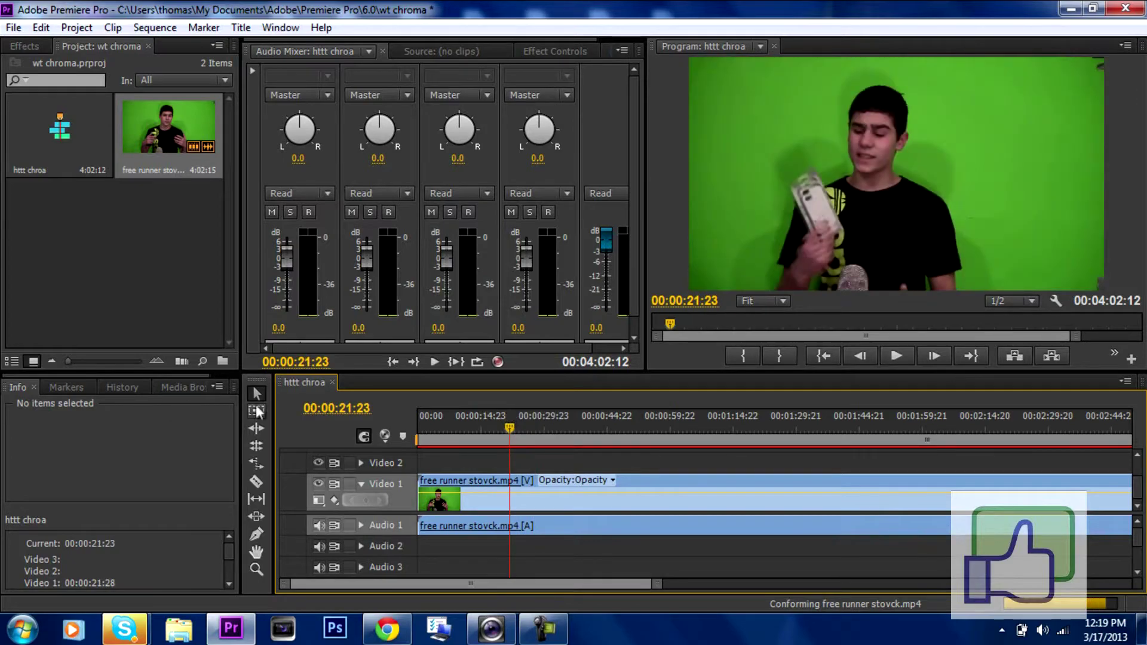
- Razor the clip at 00:00:21:23, delete the second part, and reselect the remainder
left_click(257, 481)
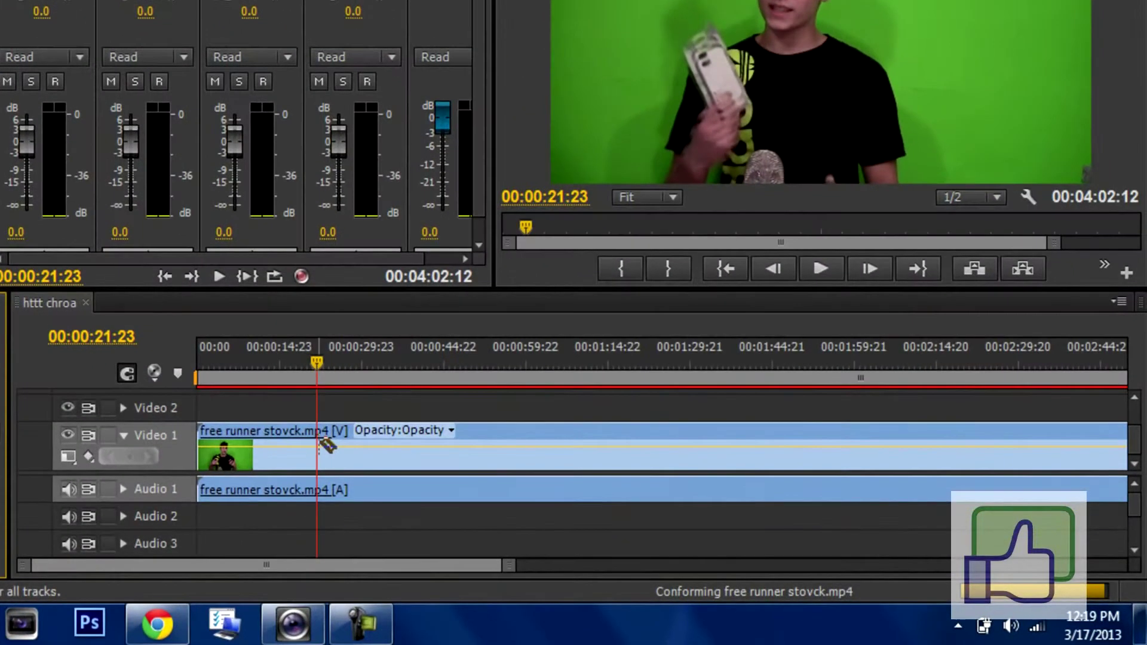
left_click(318, 442)
key("v")
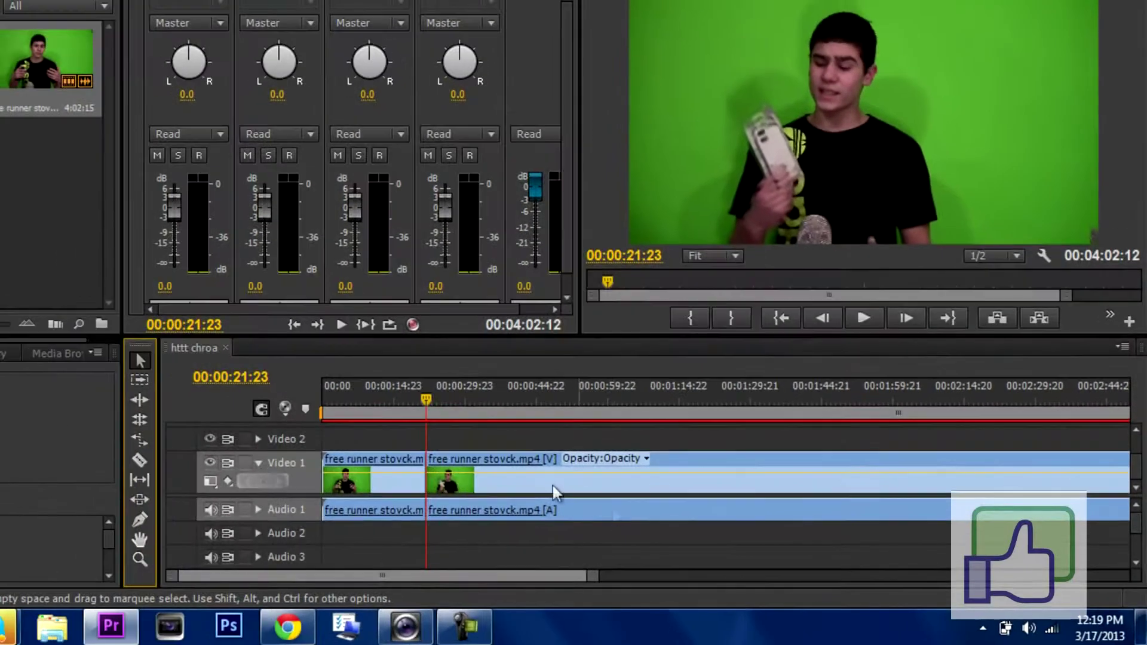
left_click(551, 484)
key("Delete")
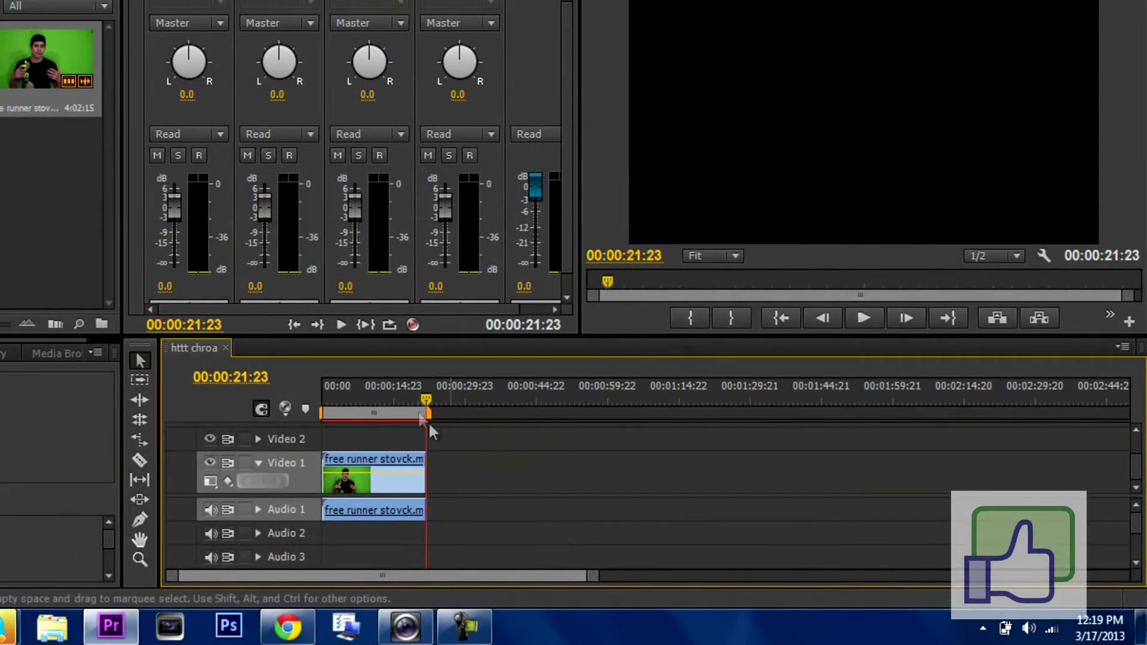
left_click(398, 393)
left_click(371, 478)
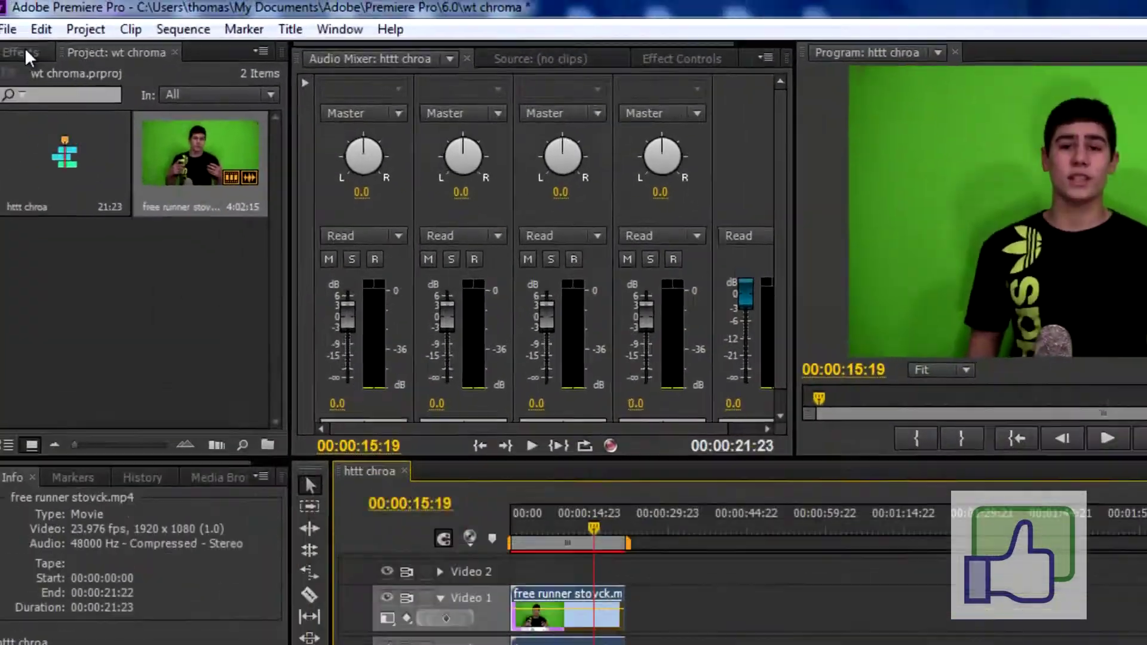
left_click(2, 31)
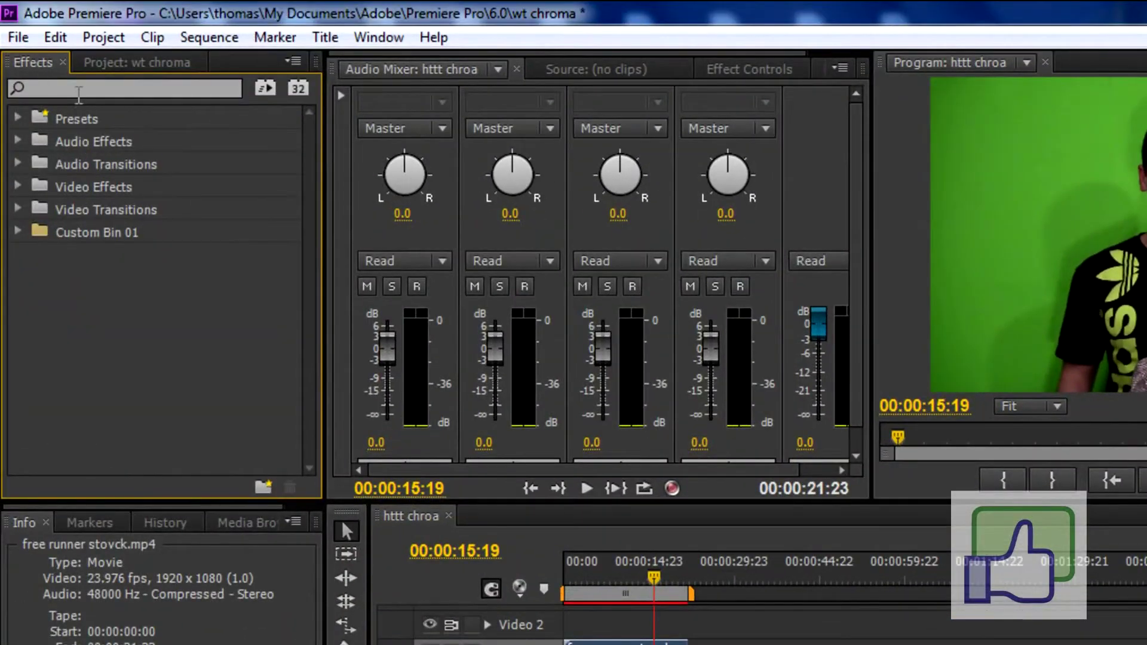
- Search 'gar' and drag Keying > Four-Point Garbage Matte onto the Video 1 clip
left_click(27, 55)
type("ga")
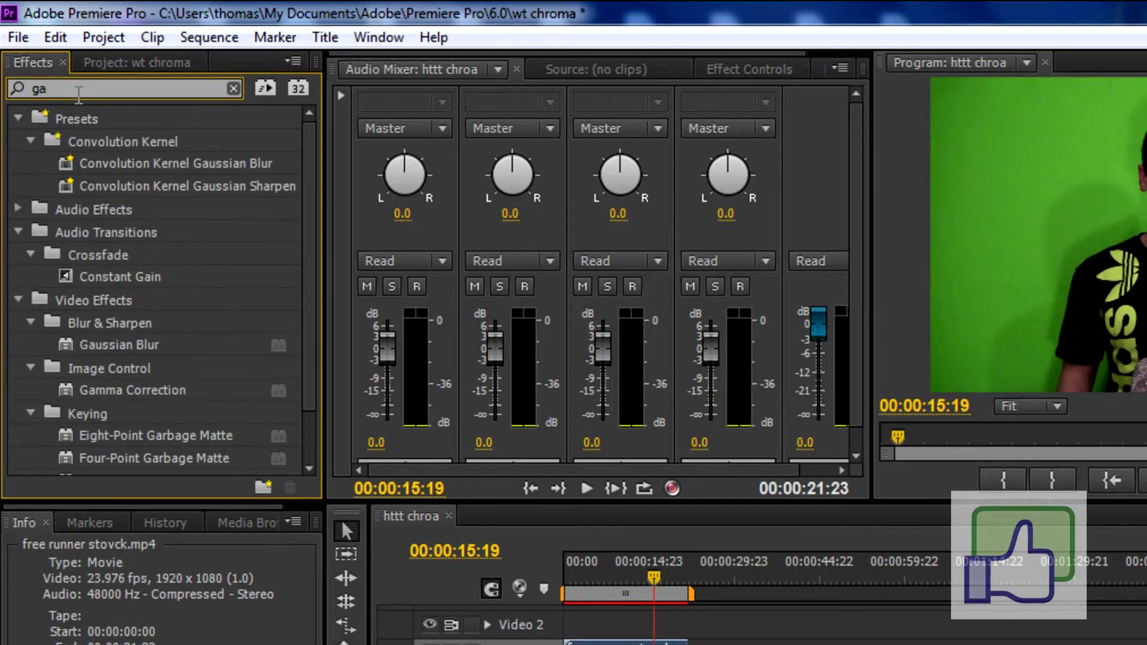
type("r")
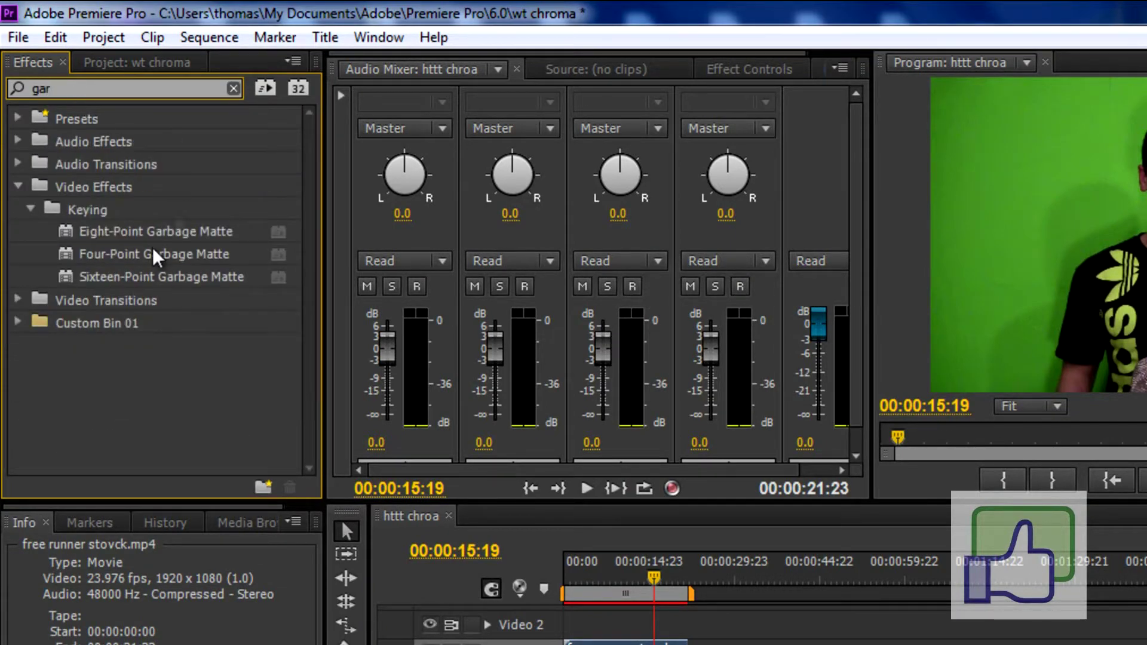
left_click_drag(112, 252, 323, 403)
left_click_drag(267, 272, 544, 549)
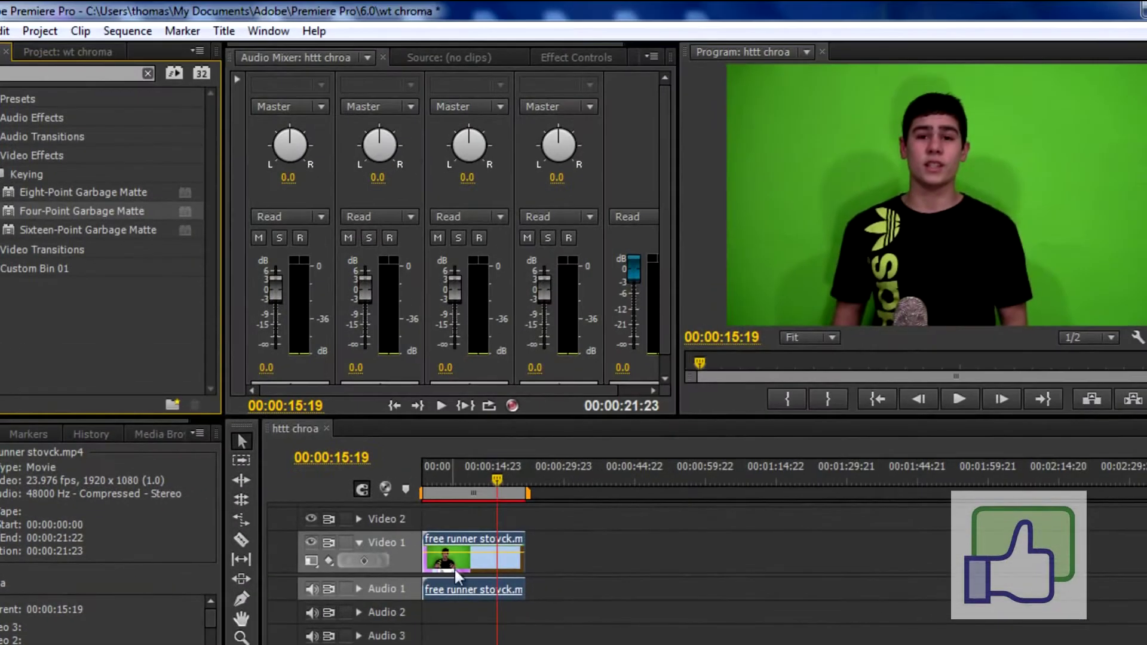
- Drag all four Four-Point Garbage Matte corners inward in the Program monitor
left_click(564, 65)
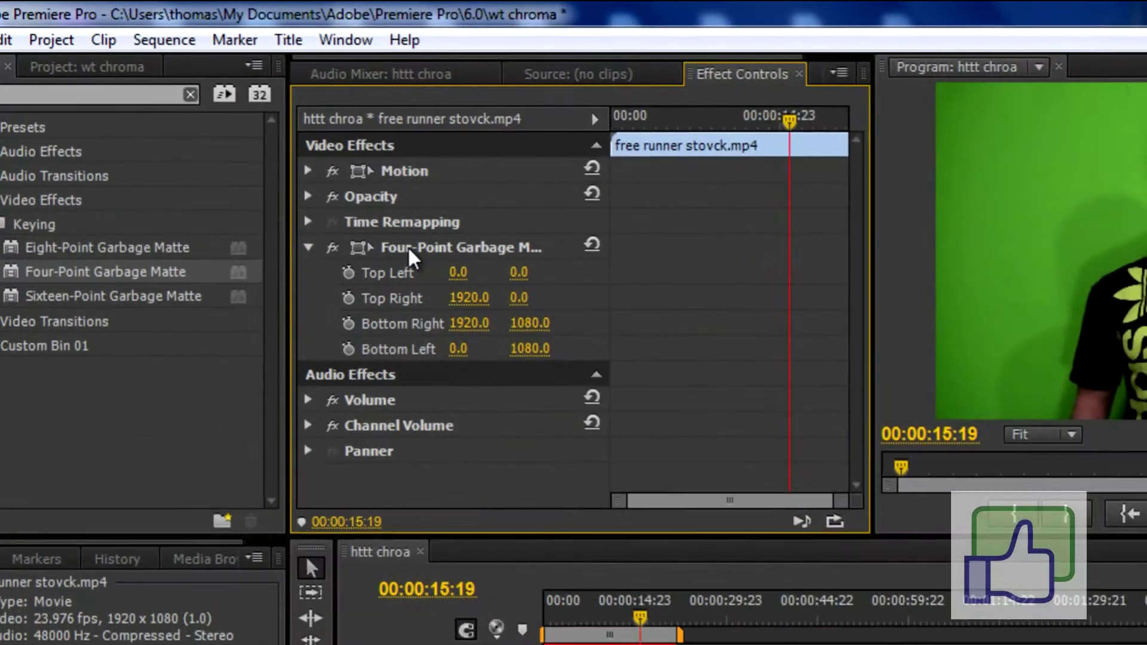
left_click(409, 249)
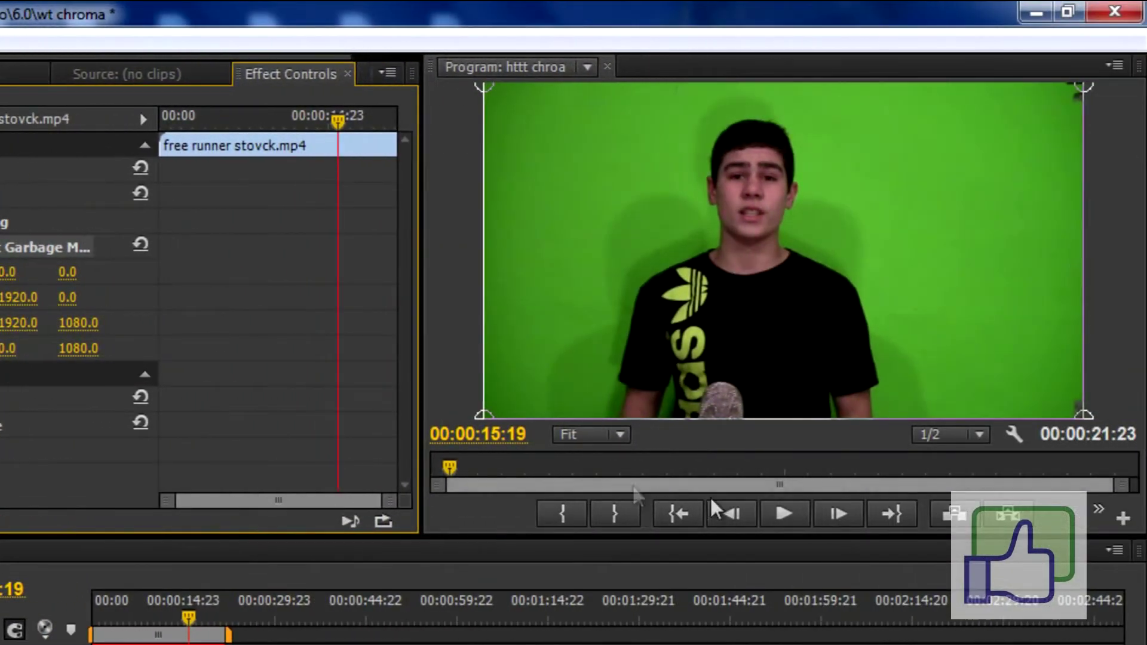
left_click_drag(485, 87, 509, 98)
left_click_drag(493, 413, 505, 425)
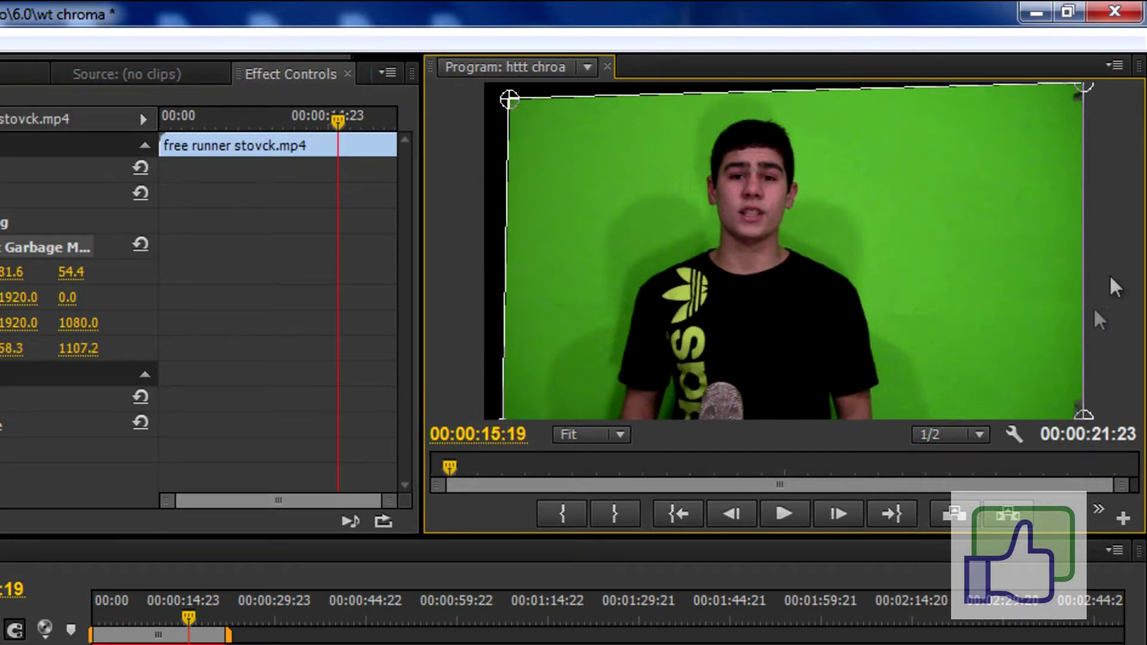
left_click_drag(1077, 414, 1048, 438)
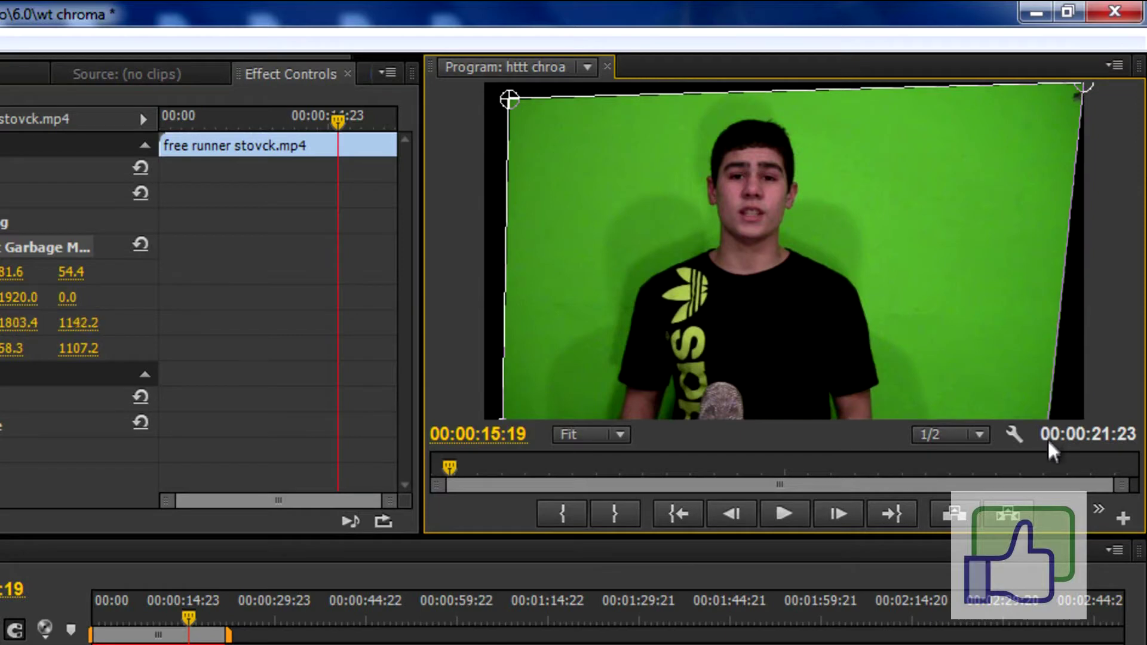
left_click_drag(1081, 86, 1036, 97)
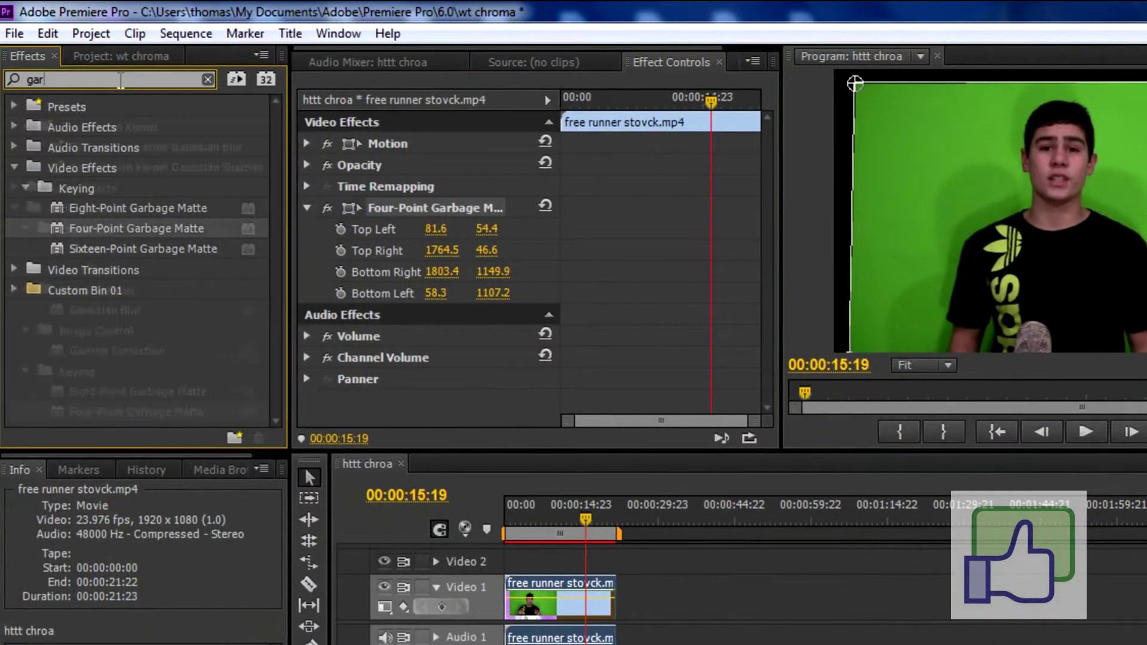
- Search 'ultr' and apply Ultra Key to the Video 1 clip
key("BackSpace")
key("BackSpace")
key("BackSpace")
type("ultra")
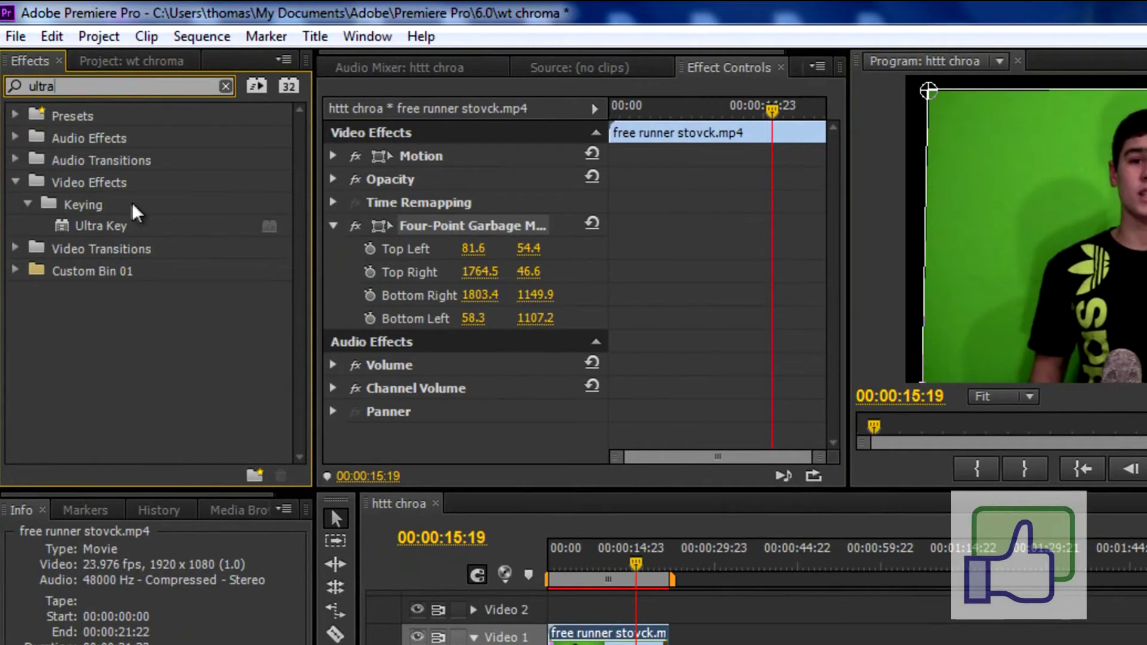
left_click(106, 224)
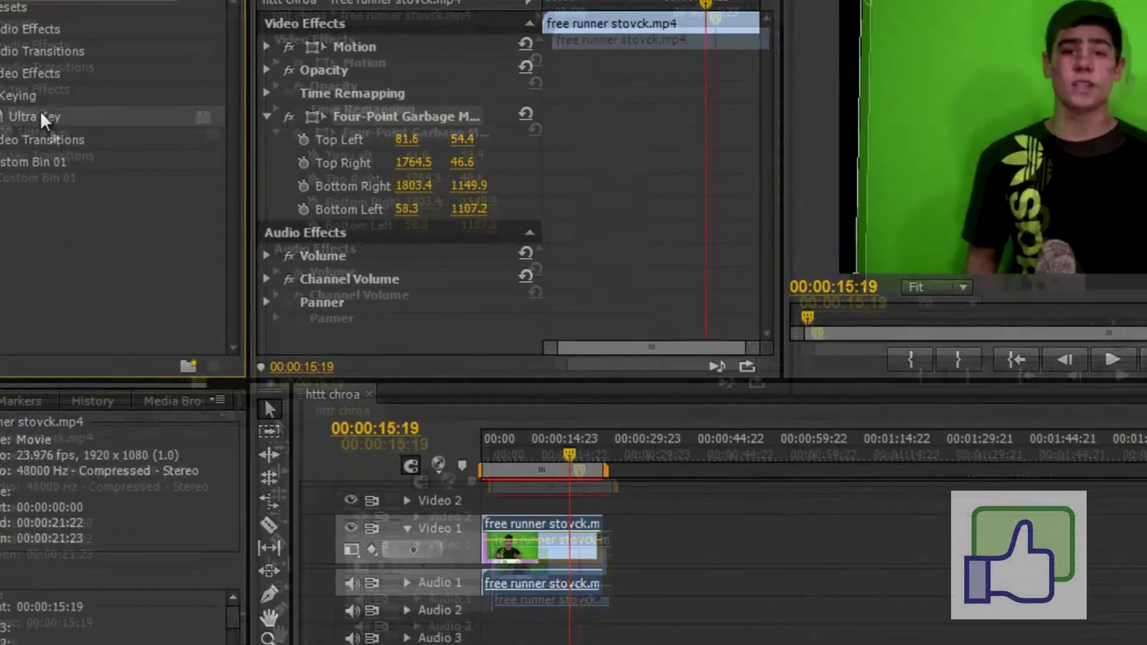
left_click_drag(42, 120, 547, 534)
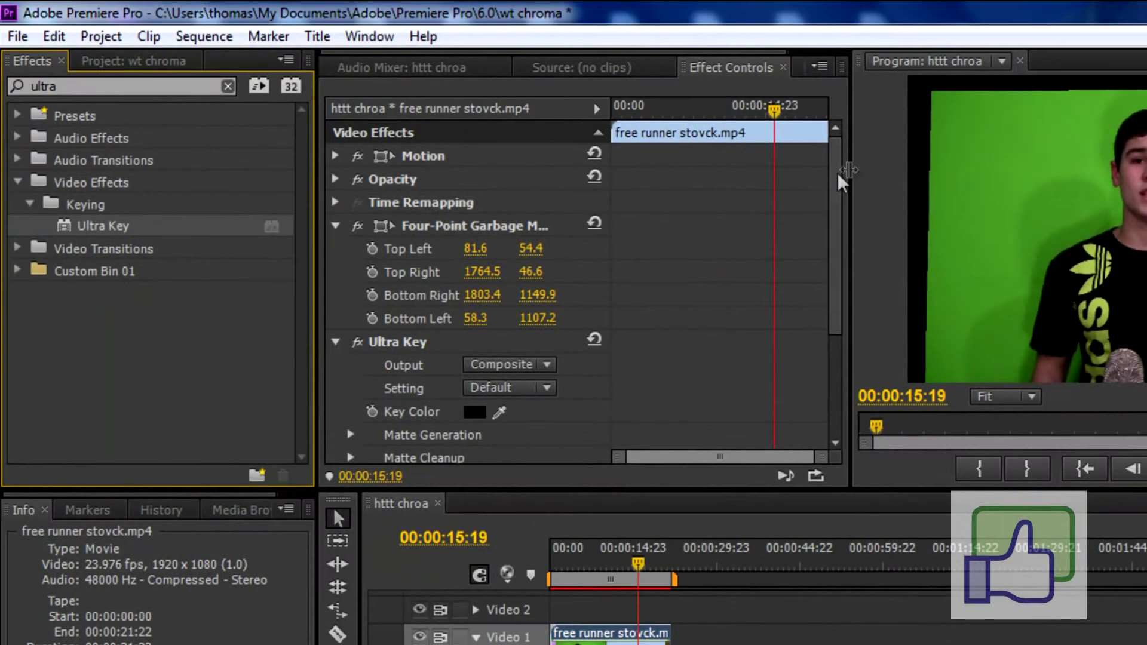
- Sample the green background with the Key Color eyedropper
left_click_drag(829, 163, 829, 258)
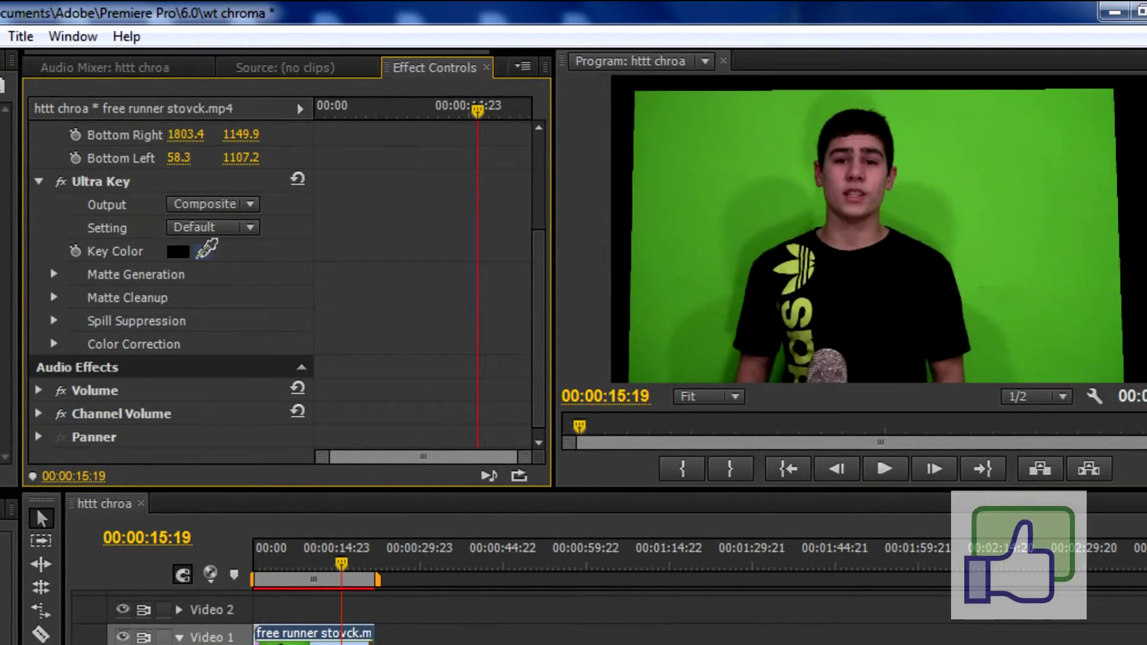
left_click_drag(207, 248, 805, 167)
left_click_drag(942, 203, 886, 186)
left_click_drag(790, 201, 791, 203)
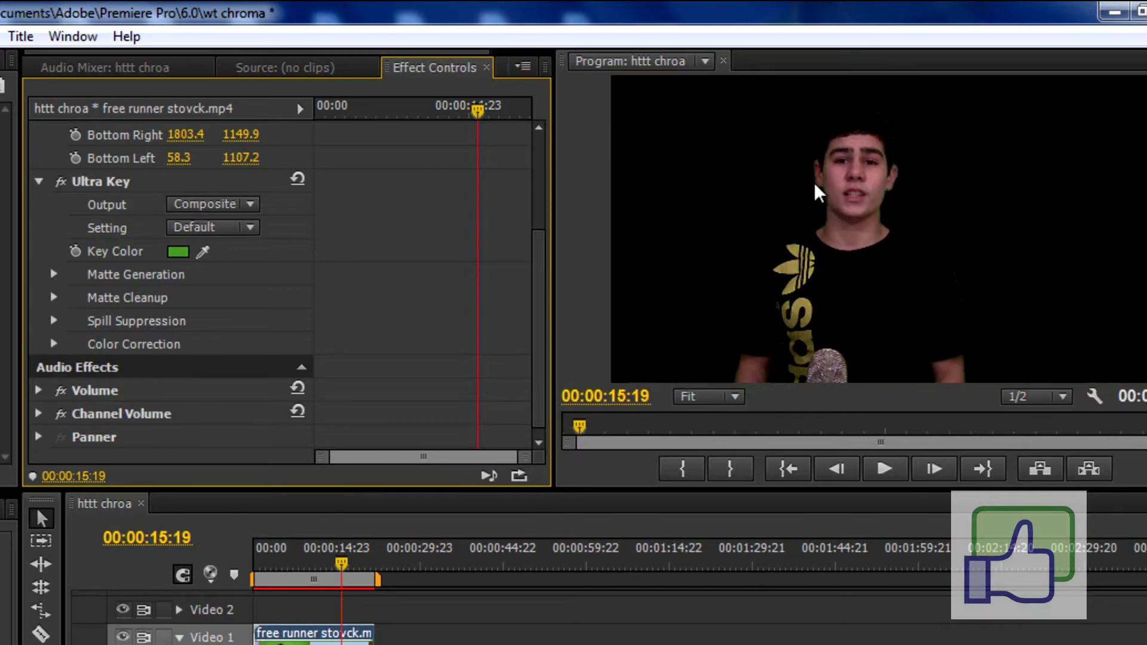
- Set Ultra Key Output to Alpha Channel, Setting to Aggressive, and Pedestal to 100
left_click(213, 239)
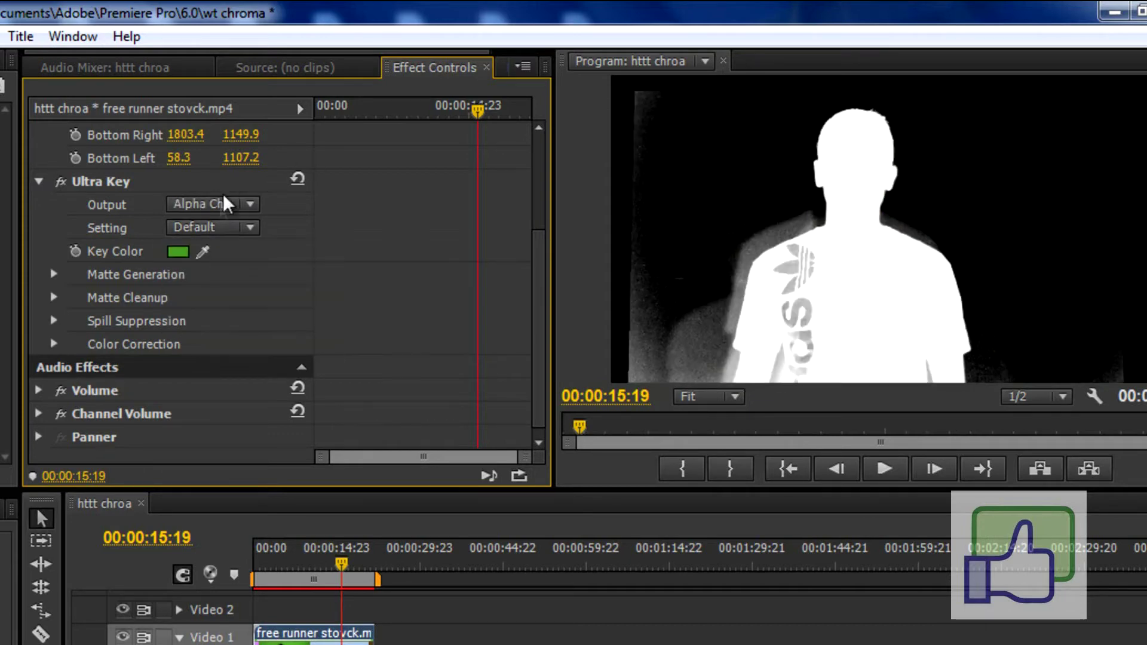
left_click(214, 205)
left_click(224, 257)
left_click(201, 229)
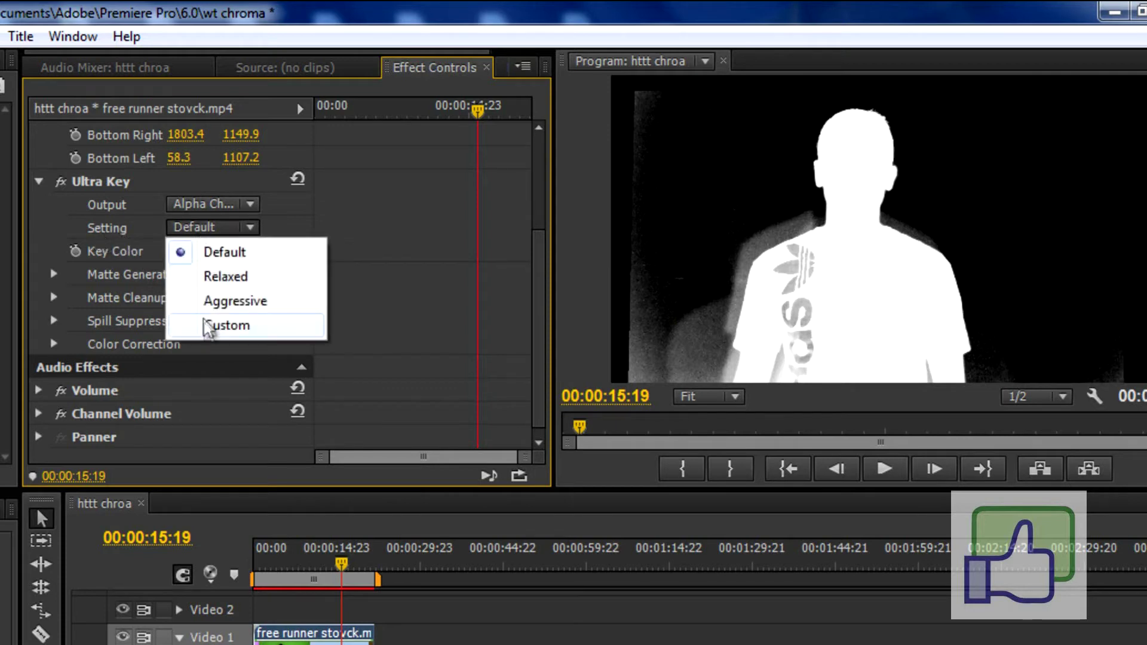
left_click(238, 300)
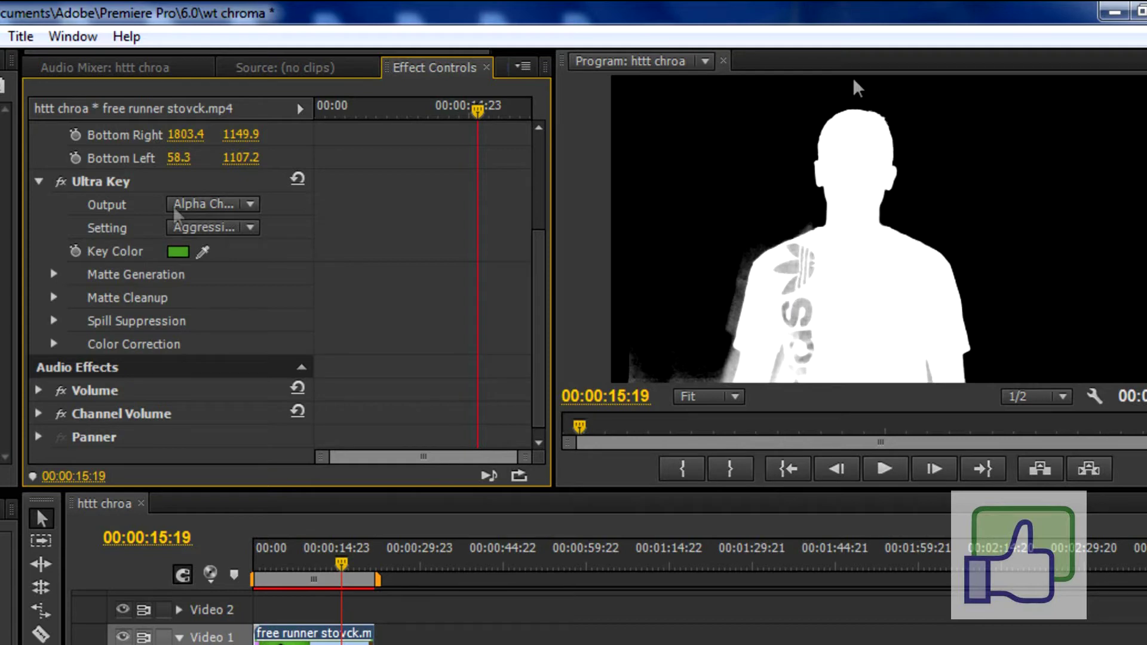
left_click(53, 275)
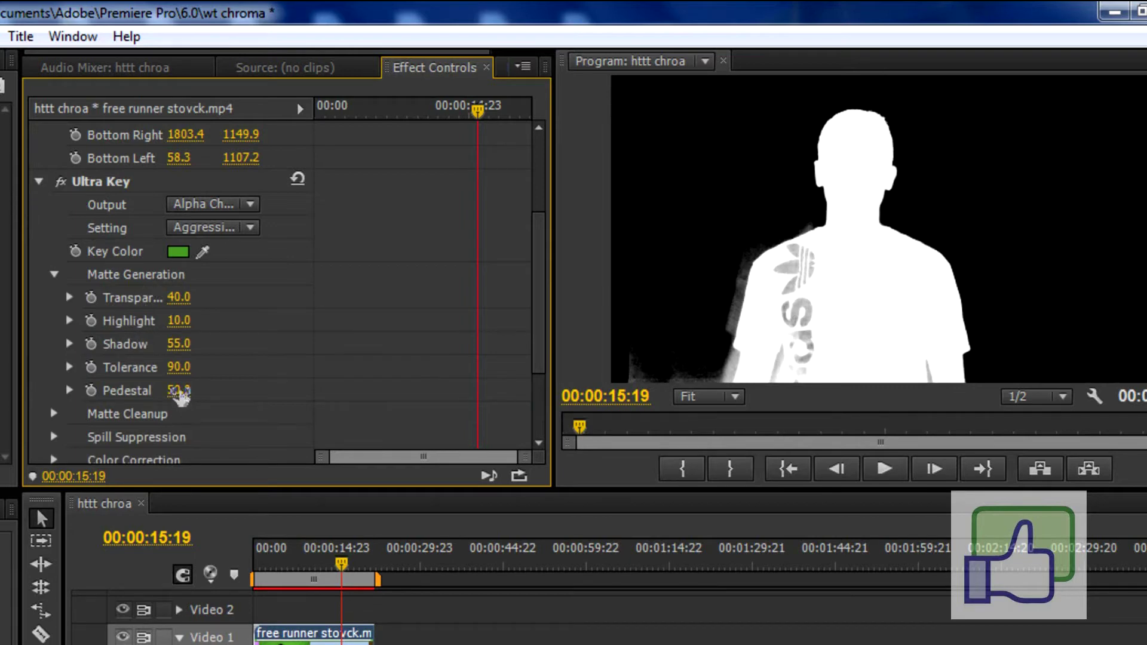
left_click_drag(180, 394, 340, 411)
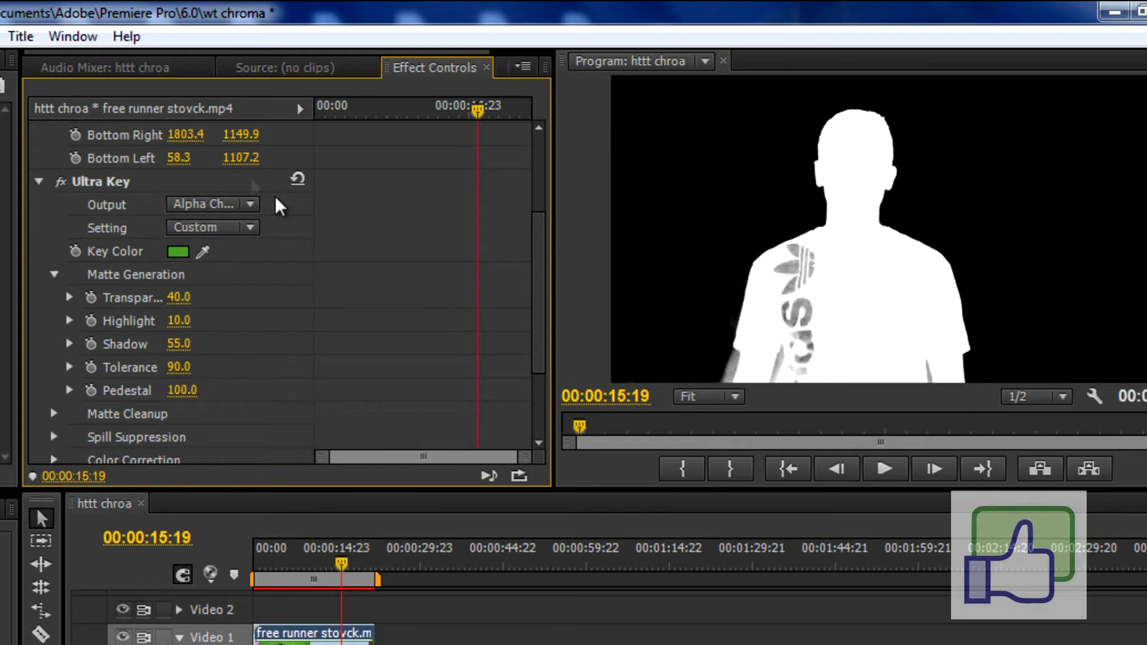
- Pick successively darker green key colours twice in the Color Picker
left_click(179, 251)
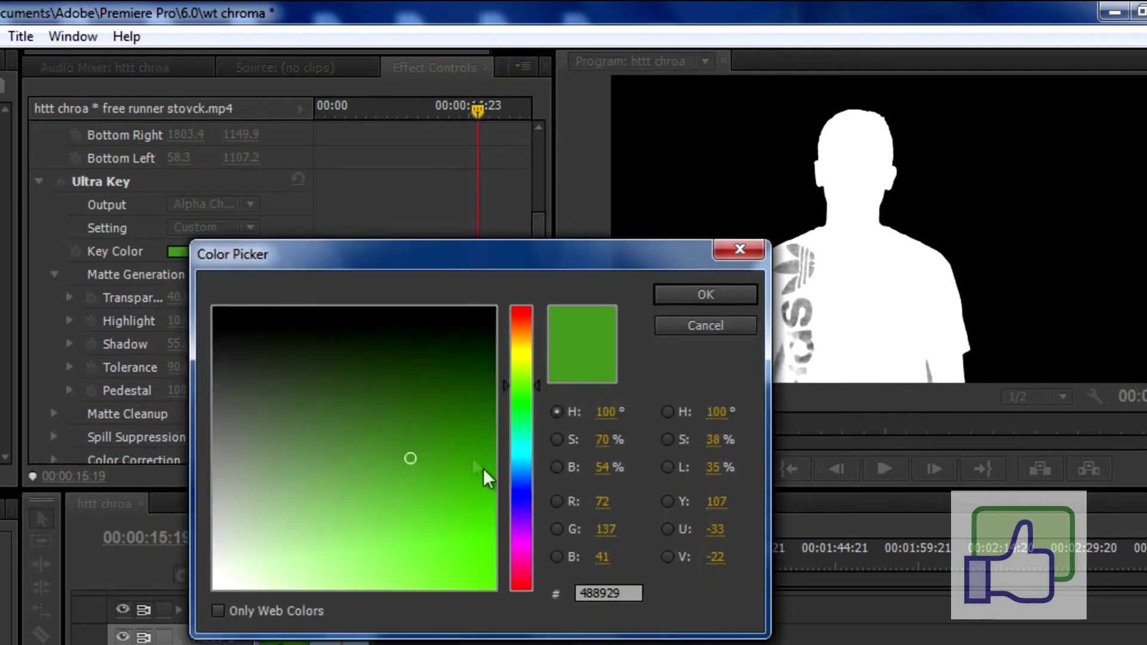
left_click(412, 446)
left_click_drag(583, 261, 428, 224)
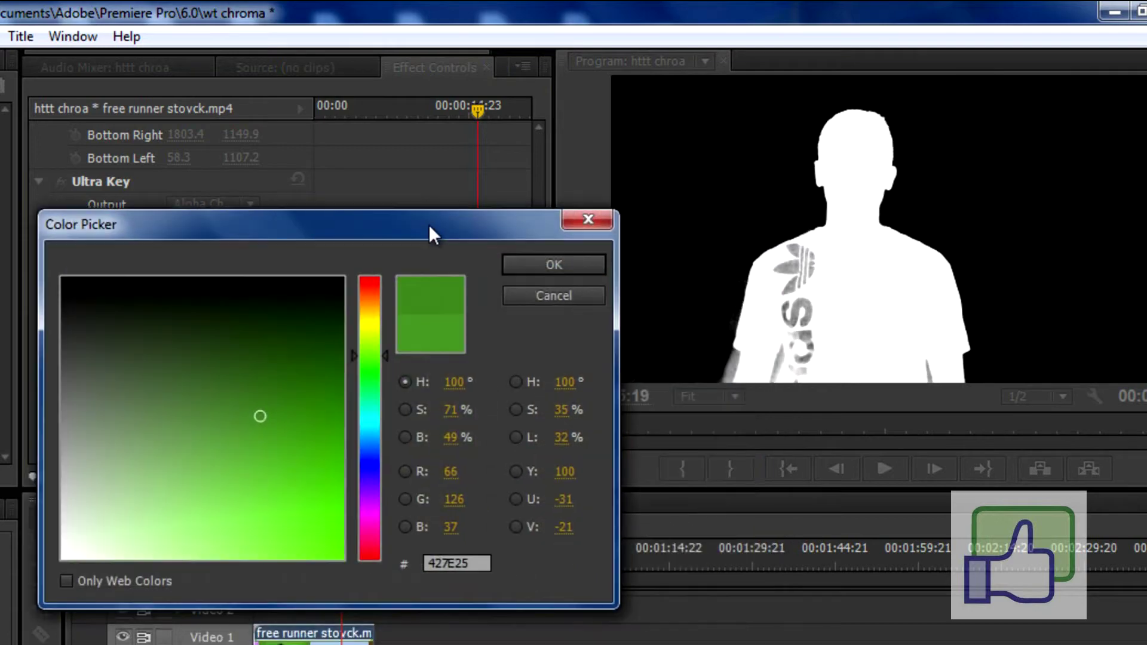
left_click(551, 267)
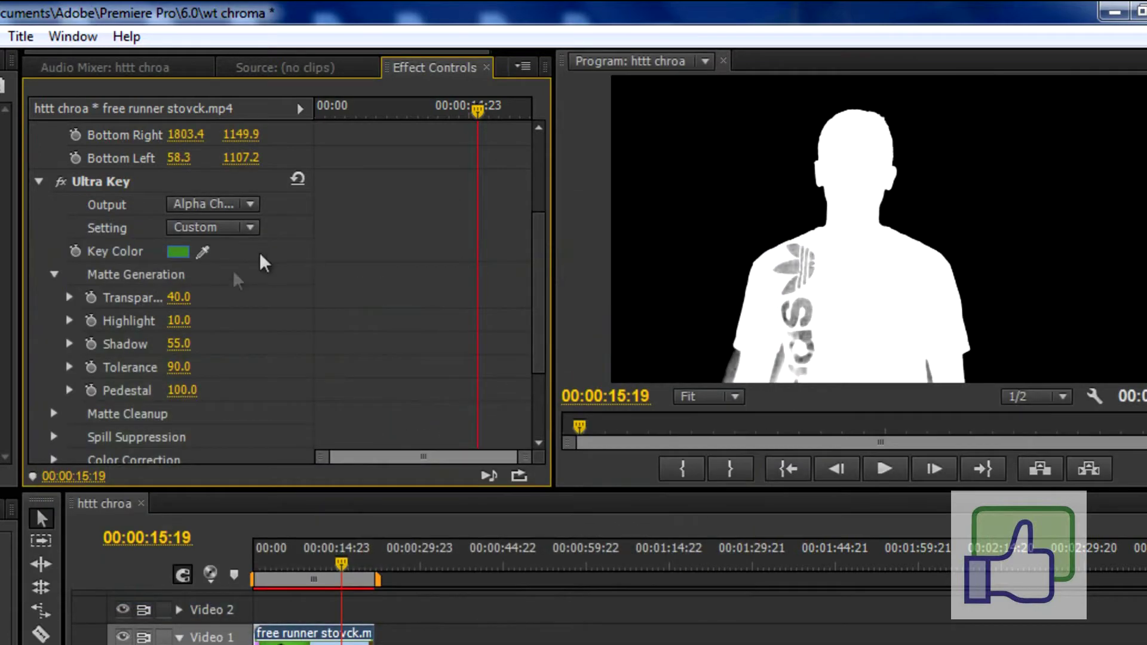
left_click(184, 251)
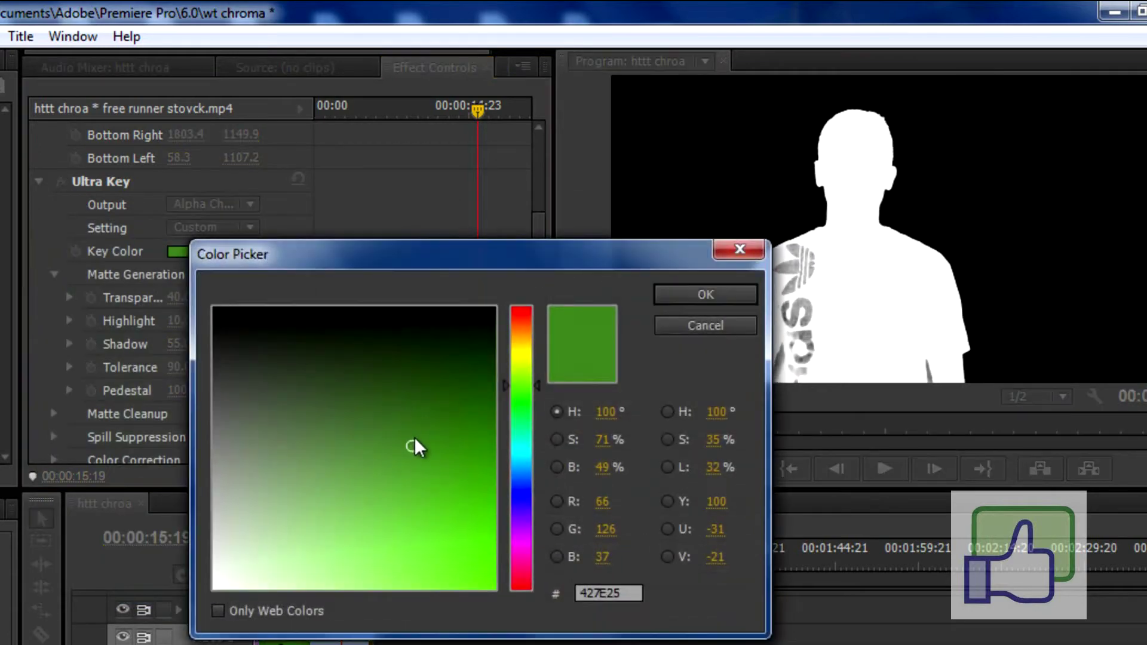
left_click(415, 432)
left_click(681, 295)
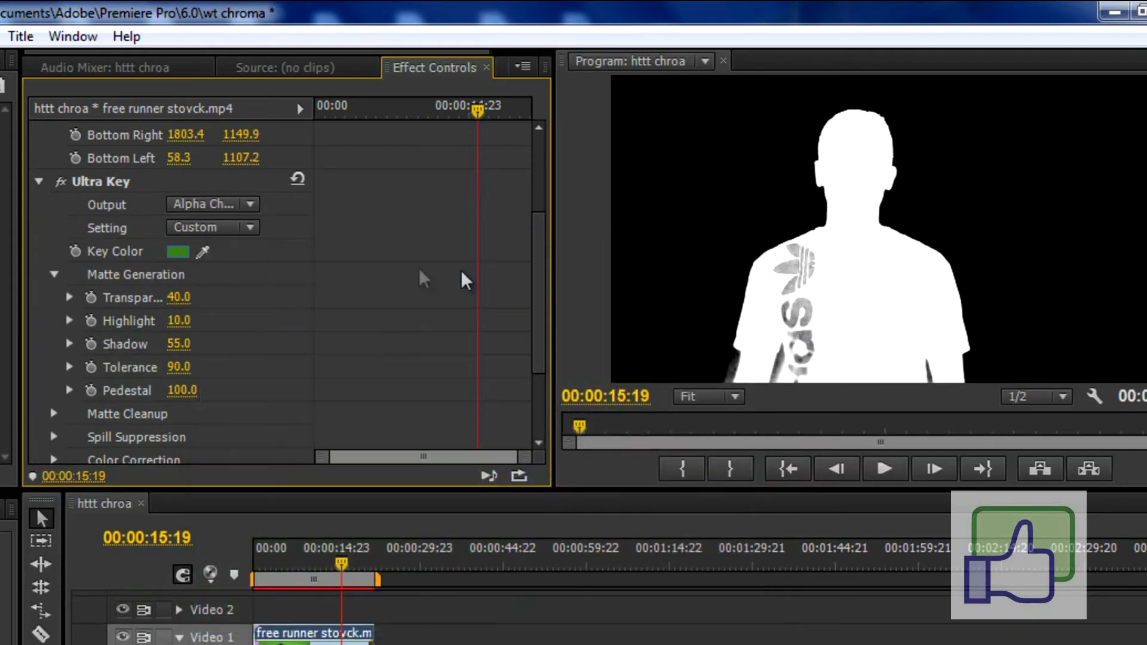
- Darken the key colour to 326419 and switch Output back to Composite
left_click(178, 252)
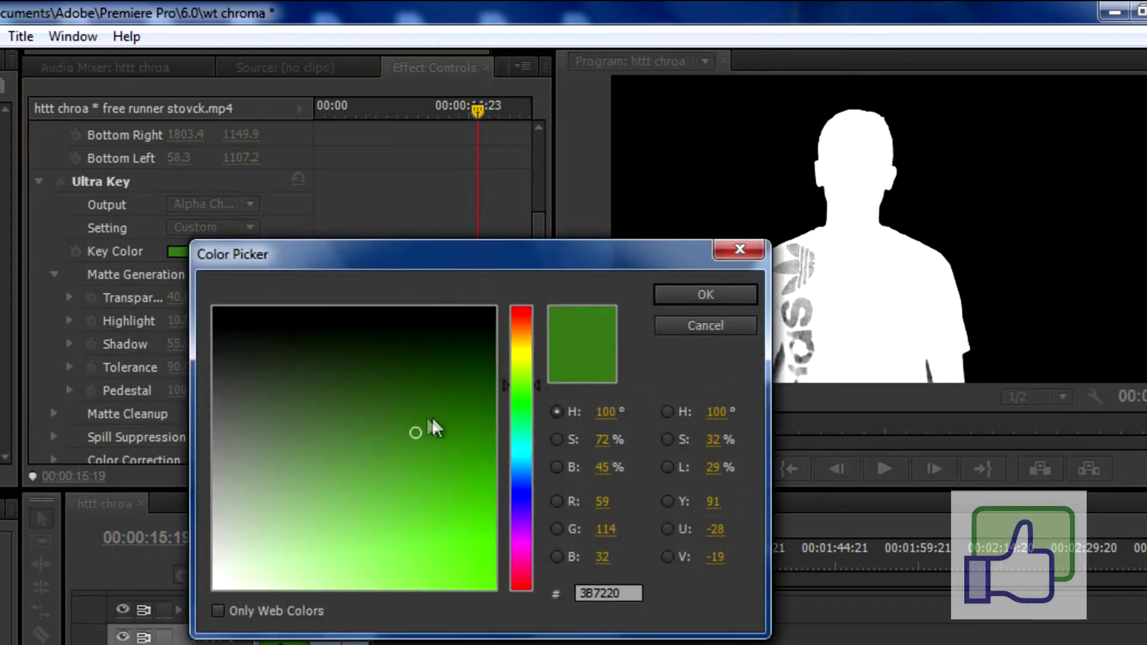
left_click(424, 417)
left_click(705, 295)
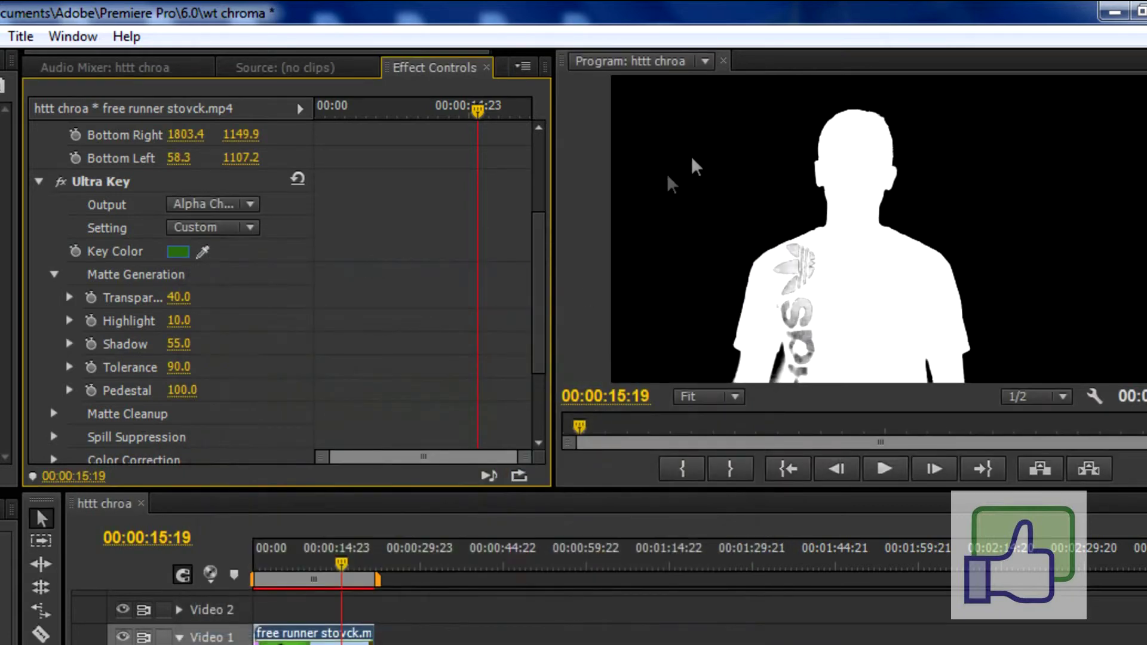
left_click(216, 204)
left_click(217, 230)
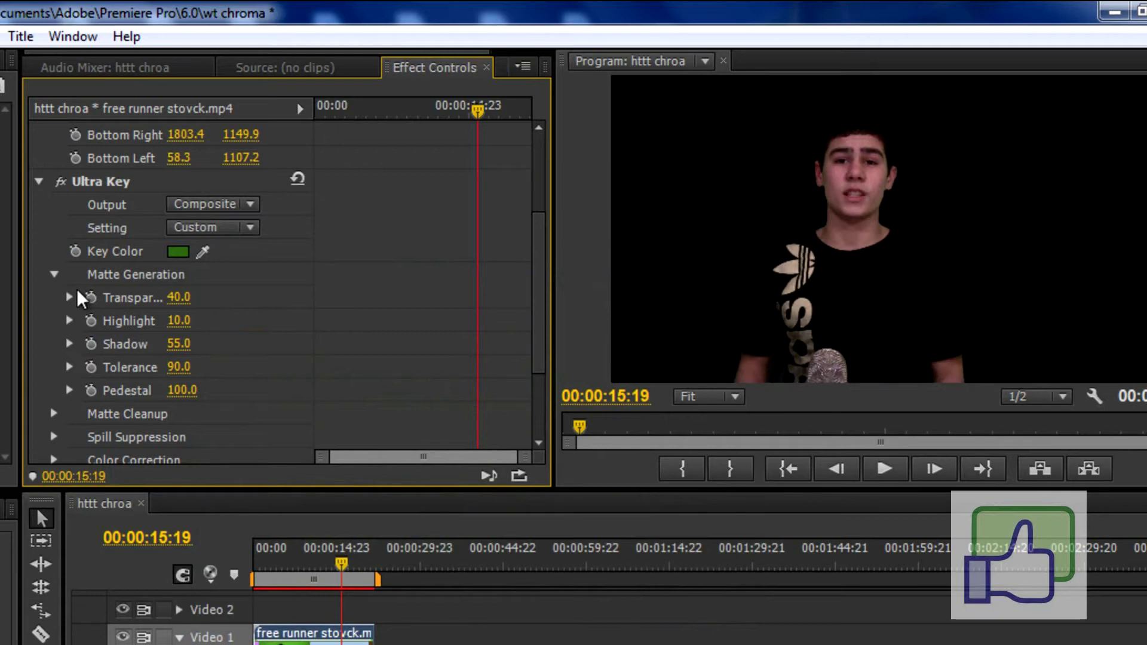
- Expand Matte Cleanup and scrub Choke and Soften to 7.0 each
scroll(544, 263, "down", 2)
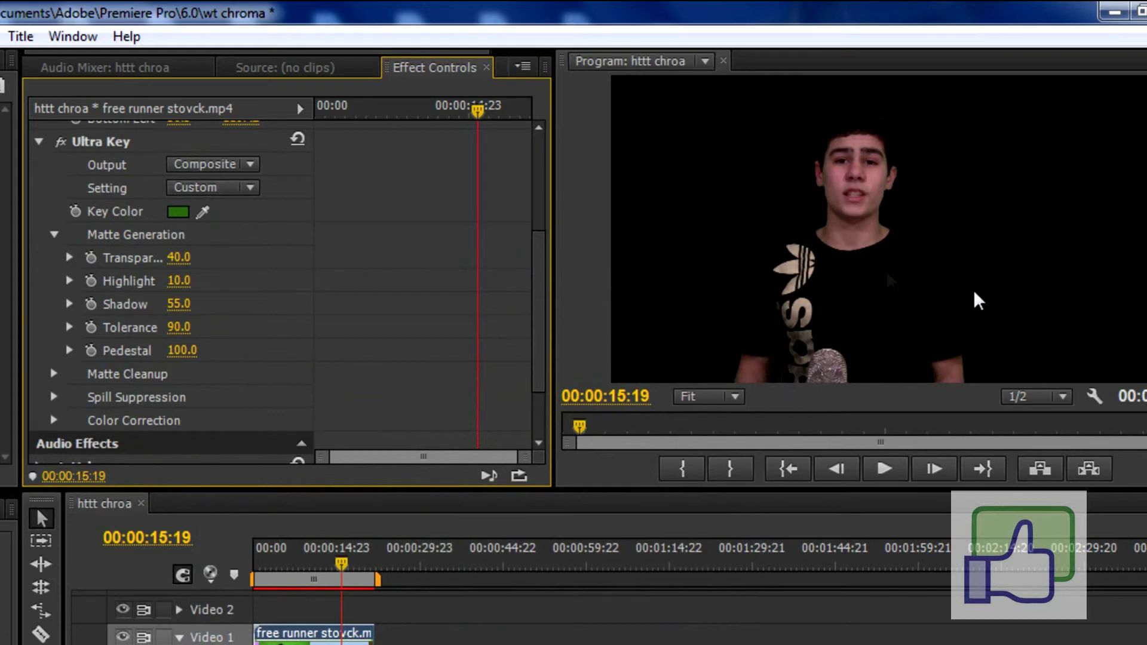
left_click(54, 374)
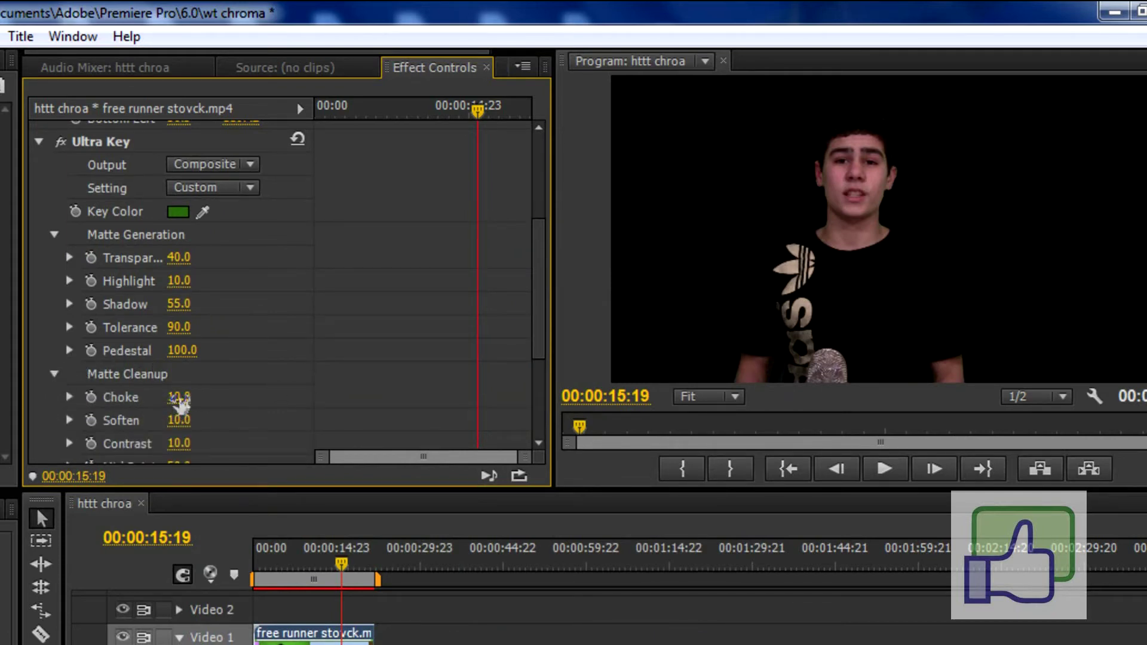
left_click_drag(179, 397, 389, 406)
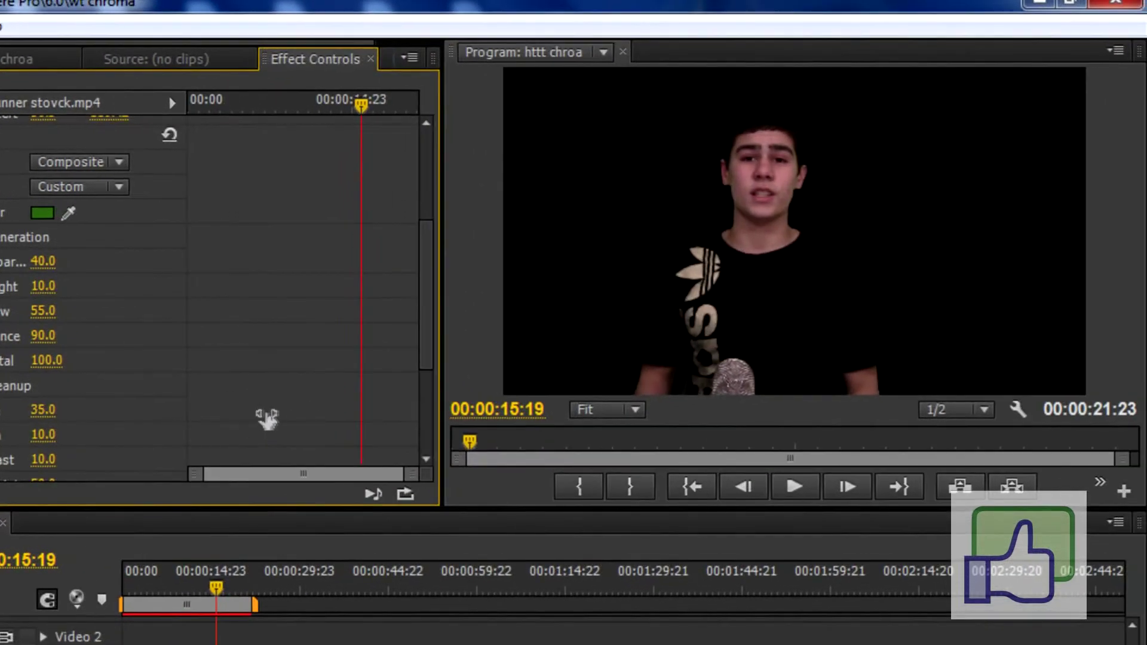
left_click_drag(268, 419, 251, 340)
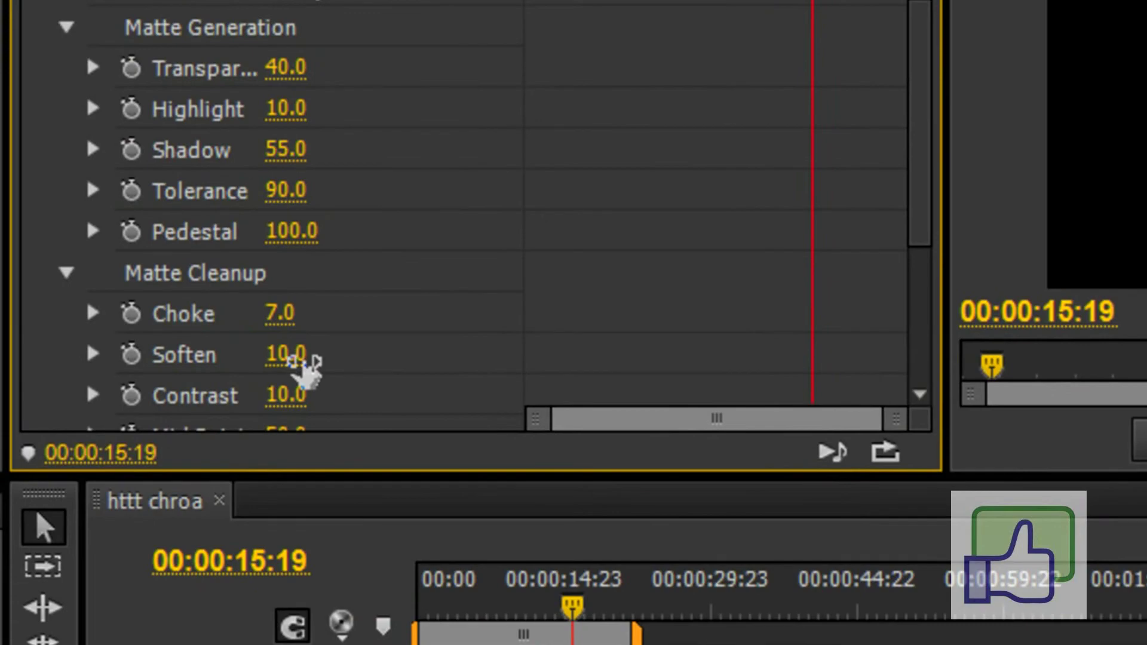
left_click_drag(295, 366, 421, 364)
left_click_drag(223, 469, 114, 468)
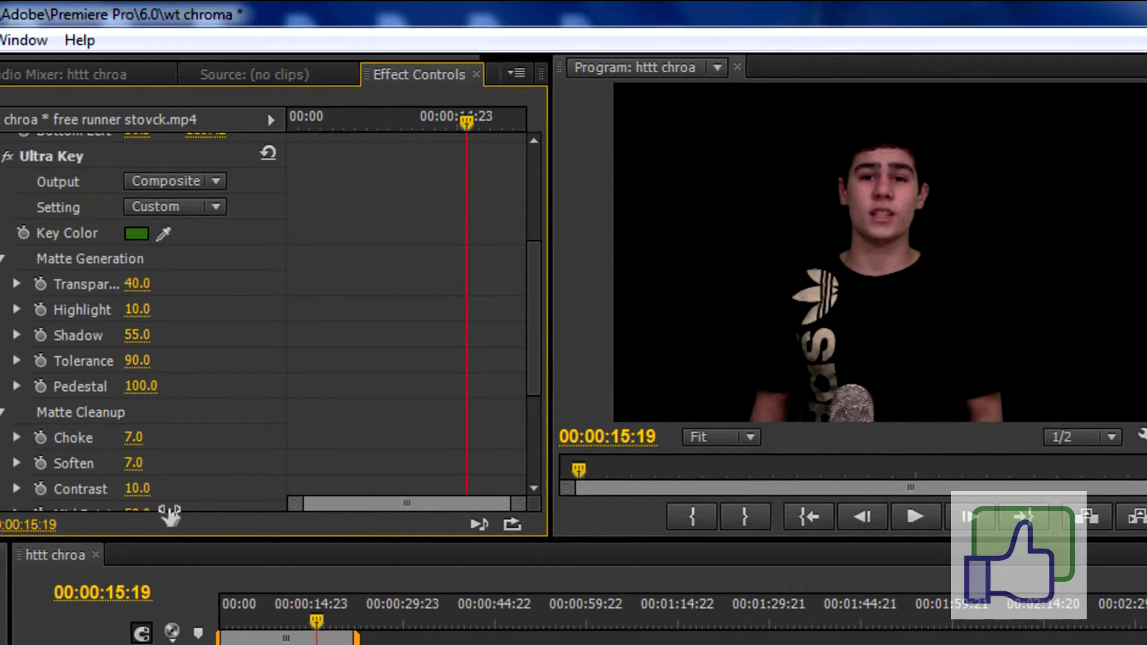
left_click_drag(537, 315, 535, 396)
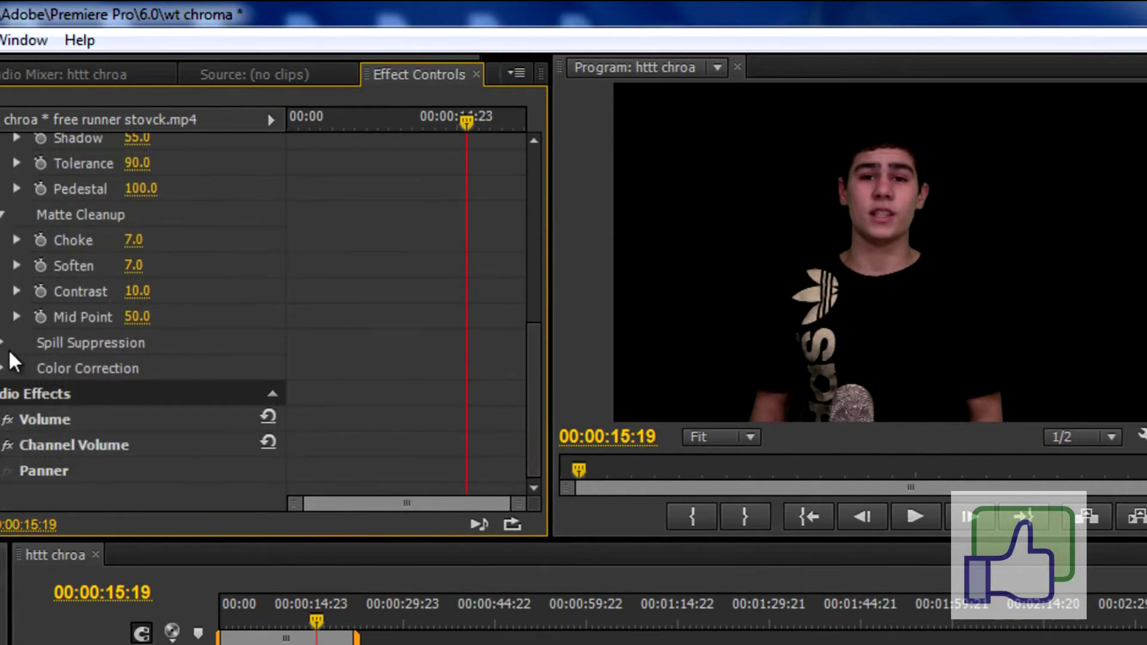
- Raise Ultra Key's Color Correction Saturation to 130.0 and Luminance to 130.0
left_click(47, 370)
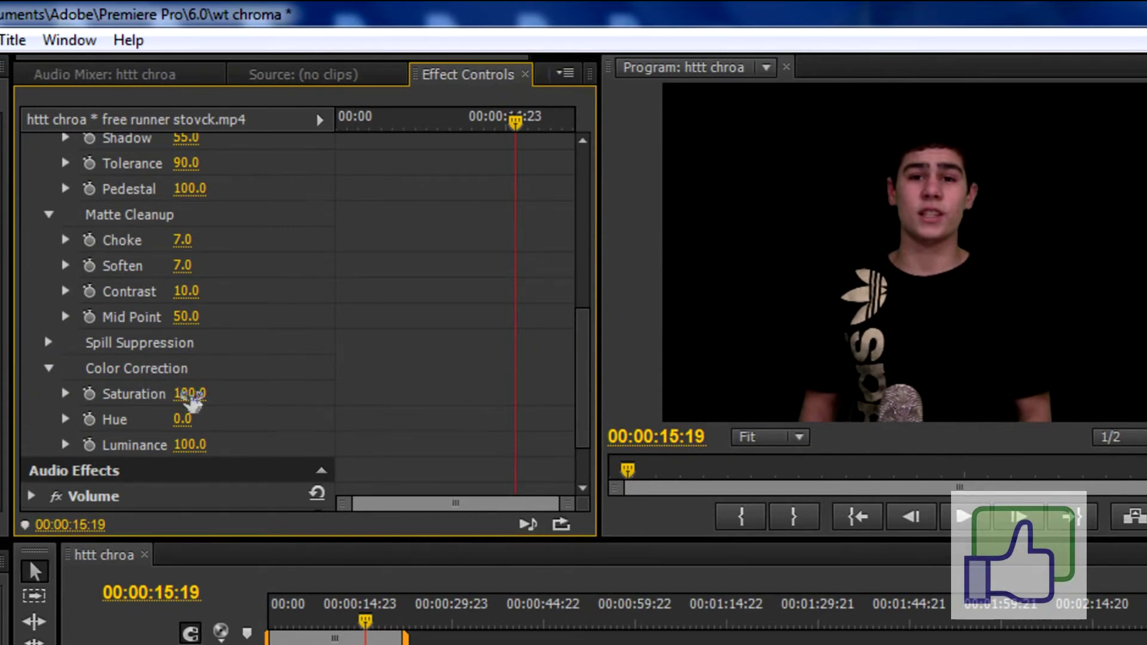
left_click(216, 396)
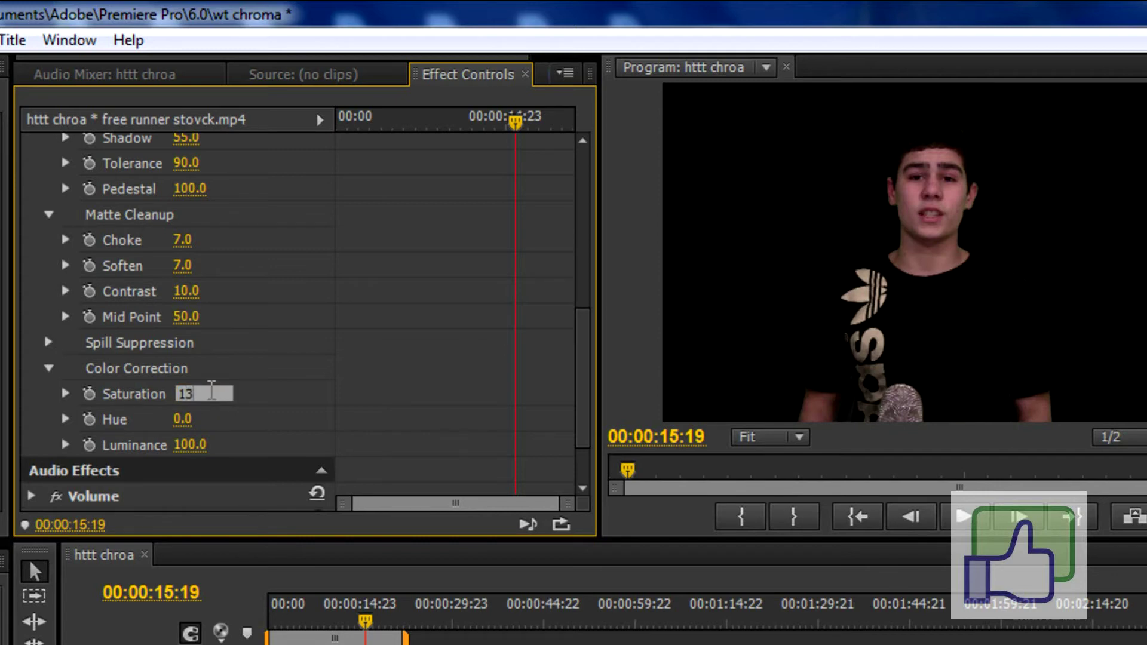
key("Return")
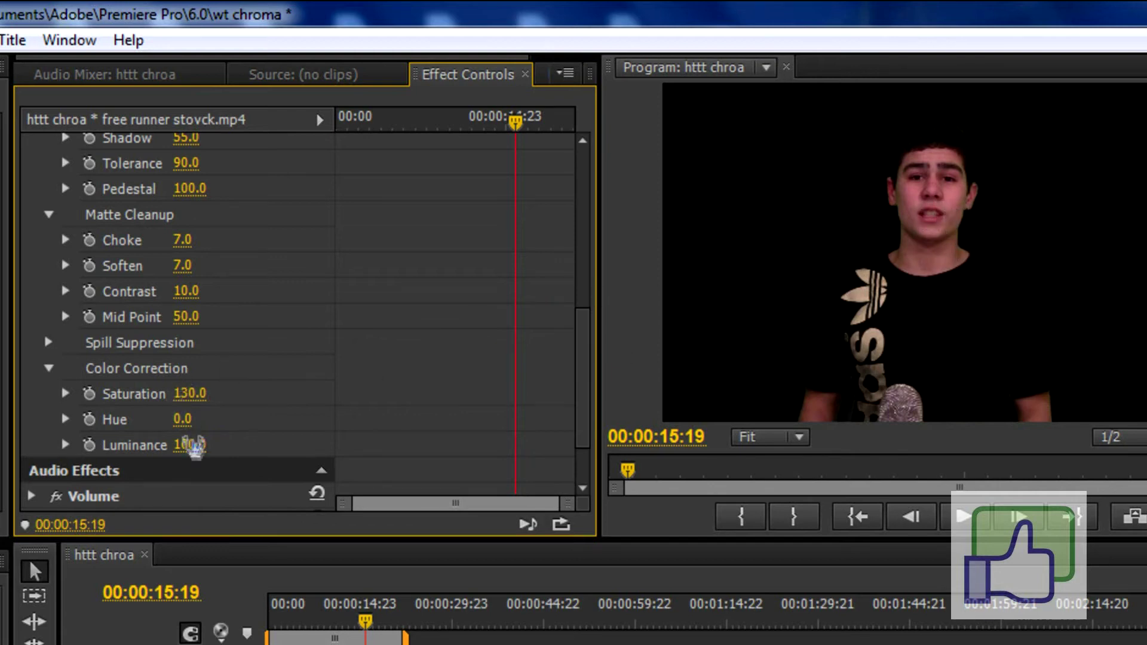
left_click(203, 445)
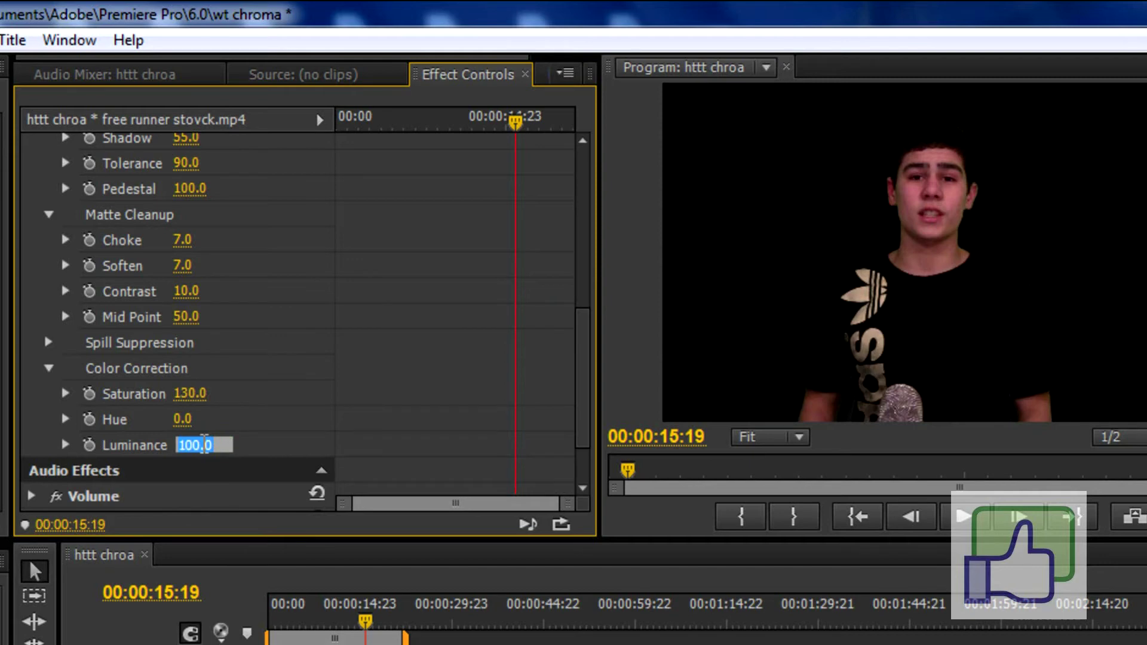
key("Return")
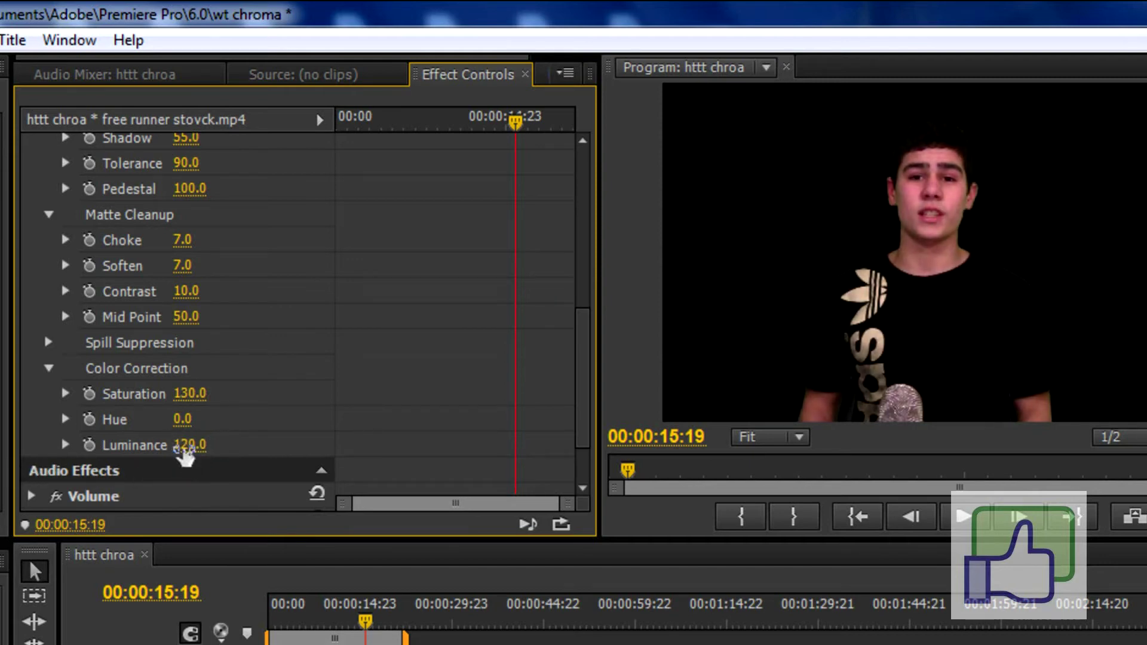
left_click_drag(190, 446, 312, 478)
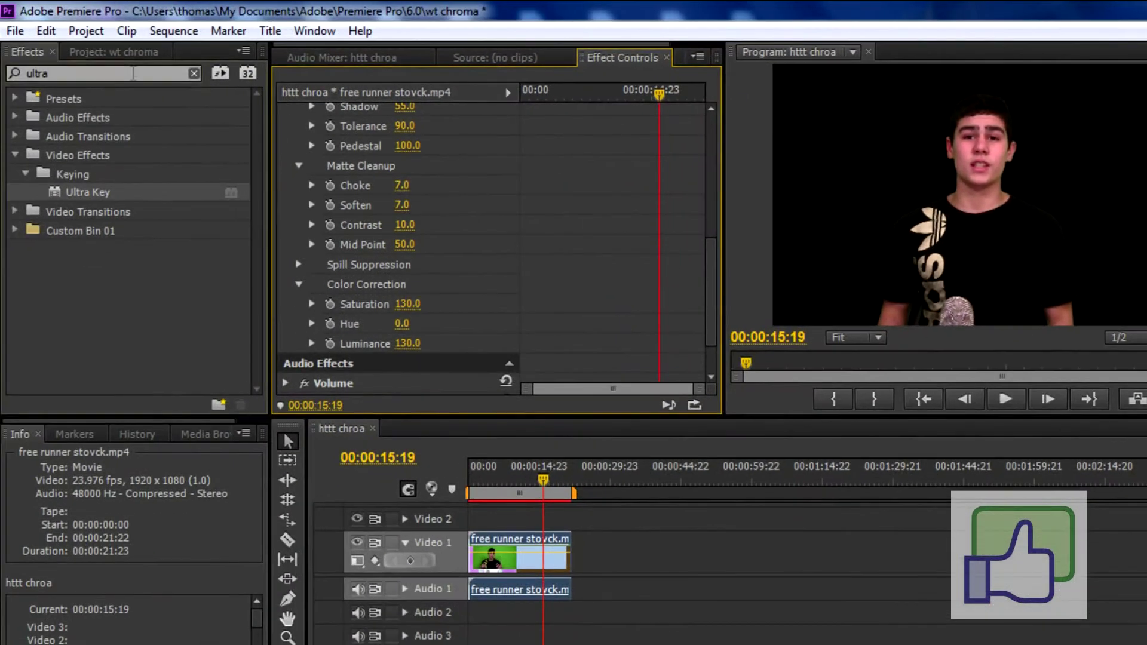
- Search the effects for 'solid' and drag Solid Composite onto the green-screen clip
left_click(3, 81)
key("BackSpace")
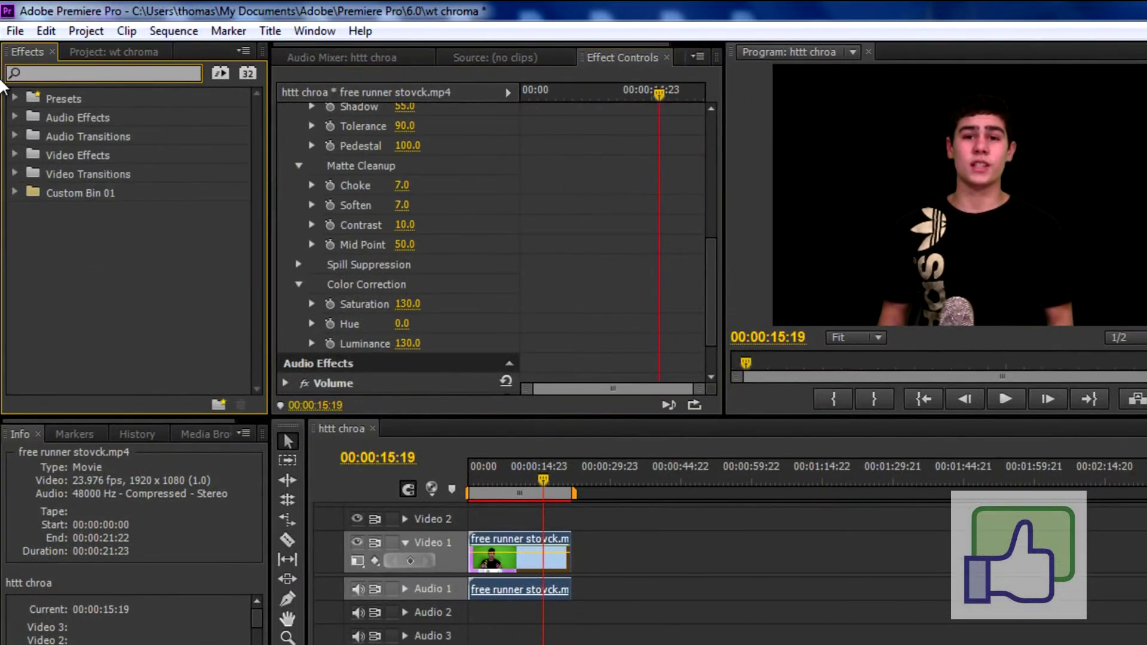
type("solid")
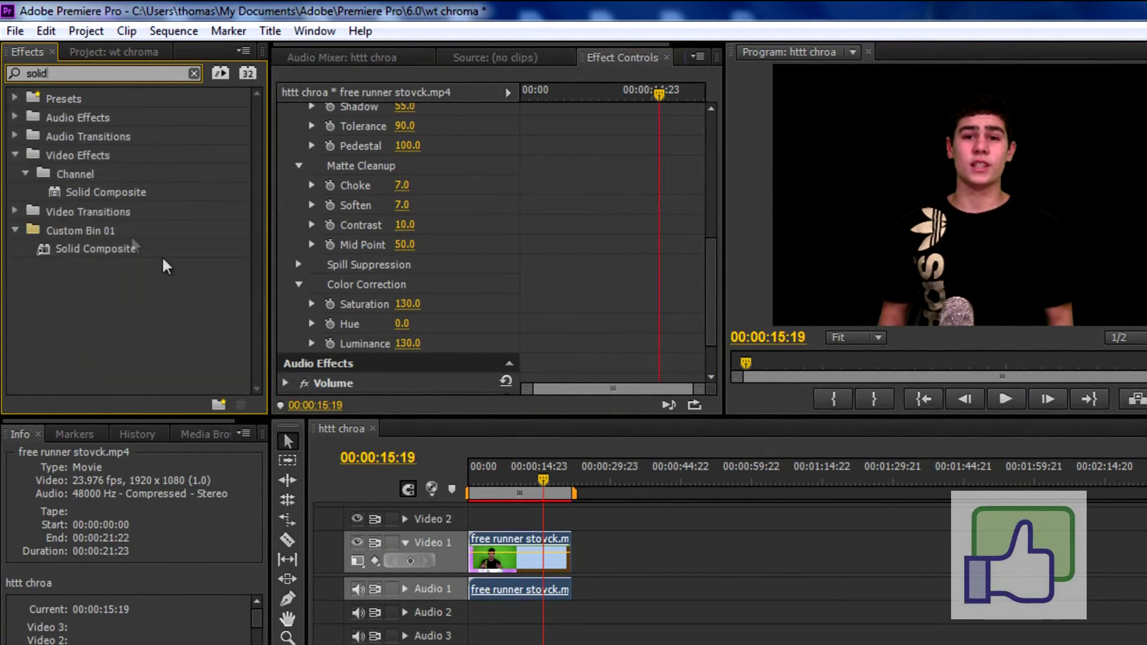
left_click_drag(113, 193, 526, 559)
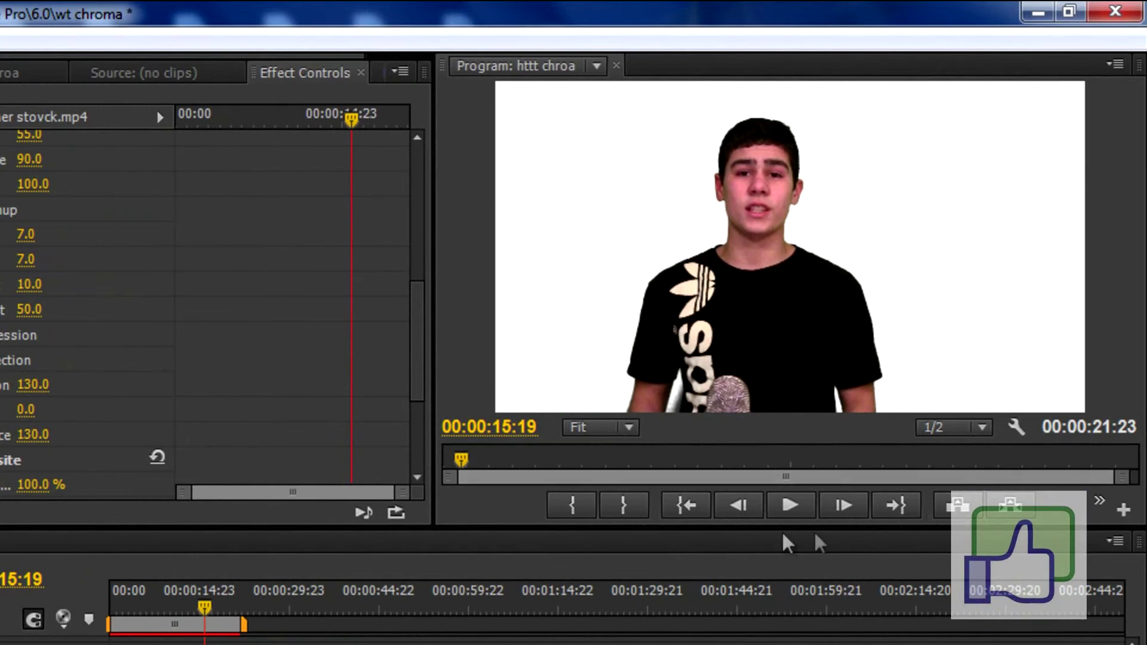
- Play the white-background composite from the start, stop, and park the playhead at 00:00:08:09
left_click(687, 506)
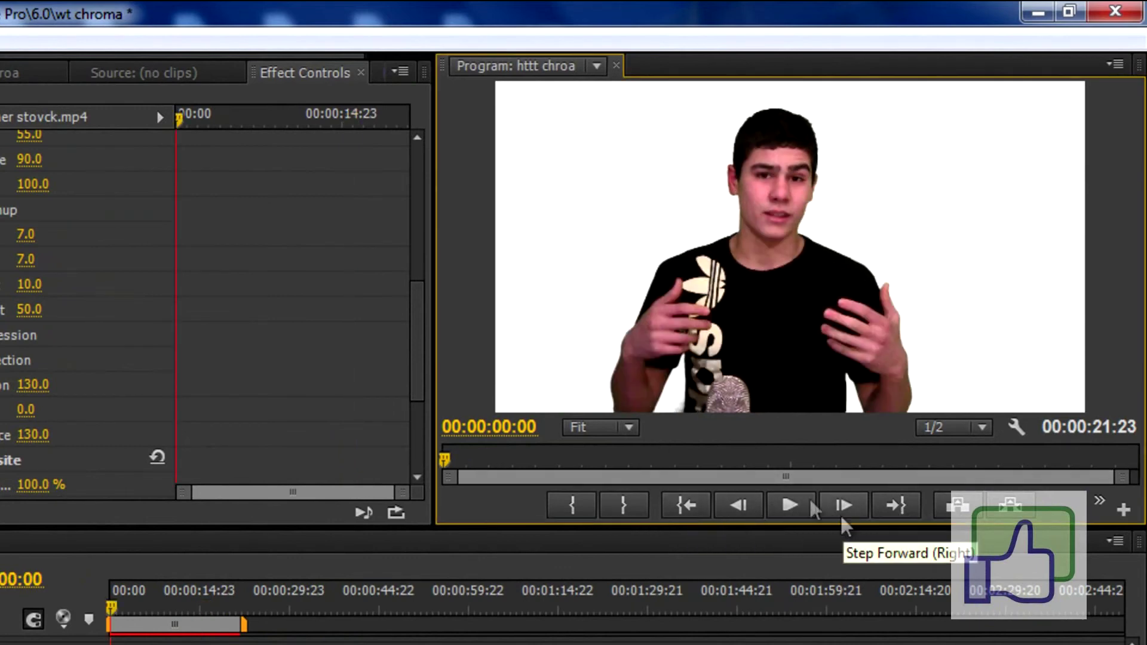
left_click(793, 505)
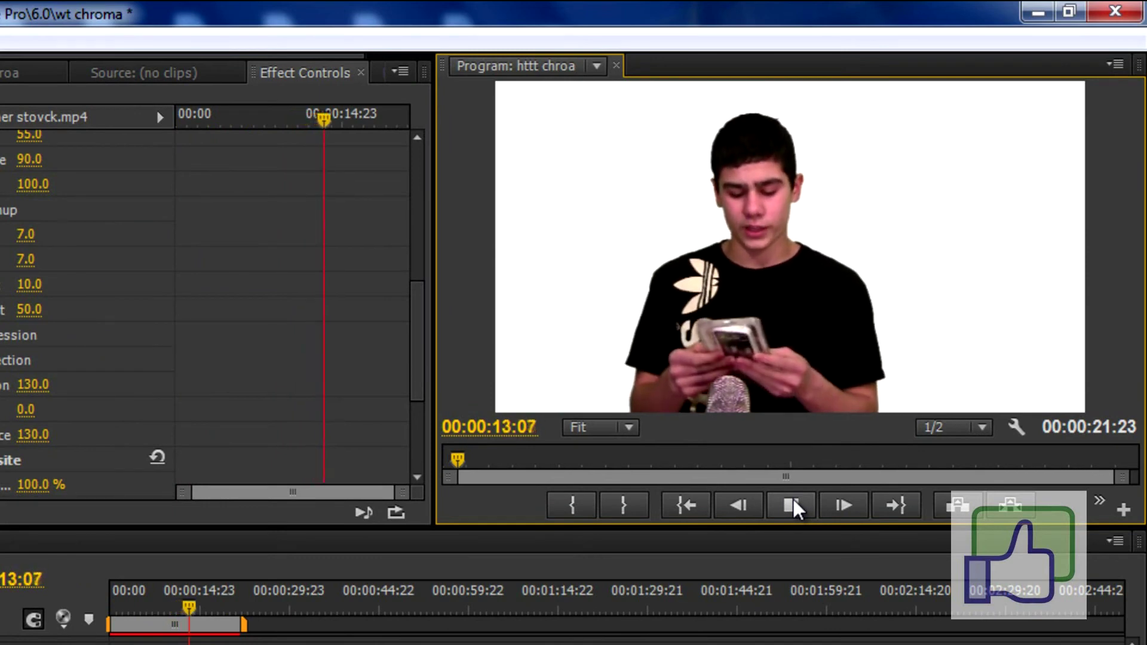
left_click(794, 499)
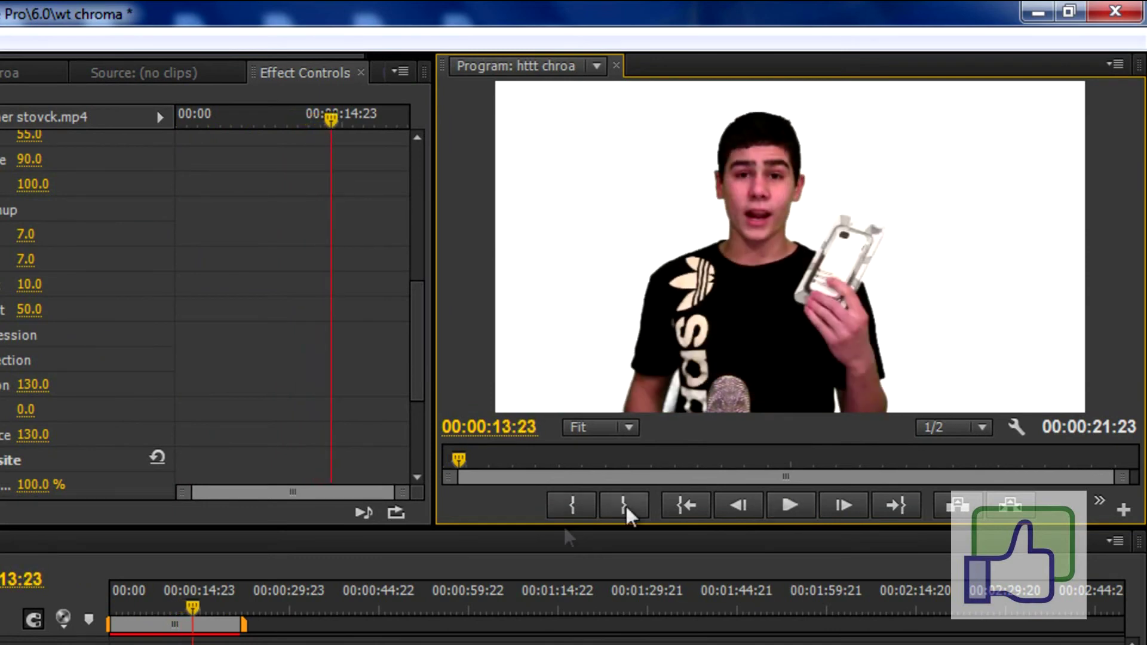
left_click(160, 605)
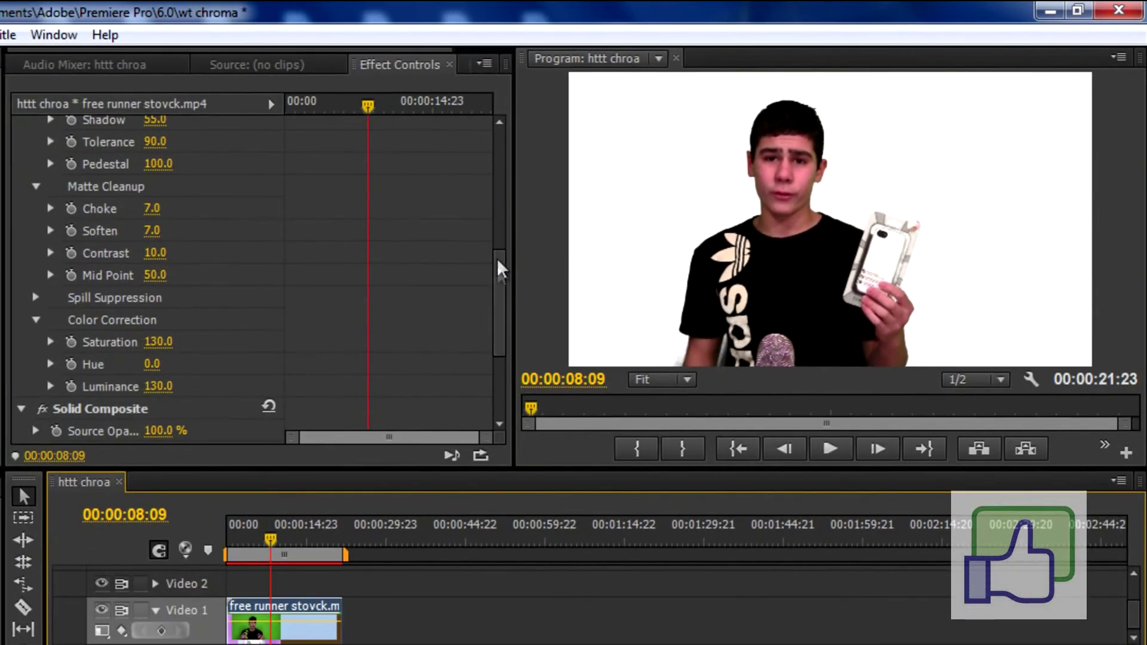
- Re-sample the green screen as the Ultra Key colour with the Key Color eyedropper
left_click_drag(498, 262, 496, 191)
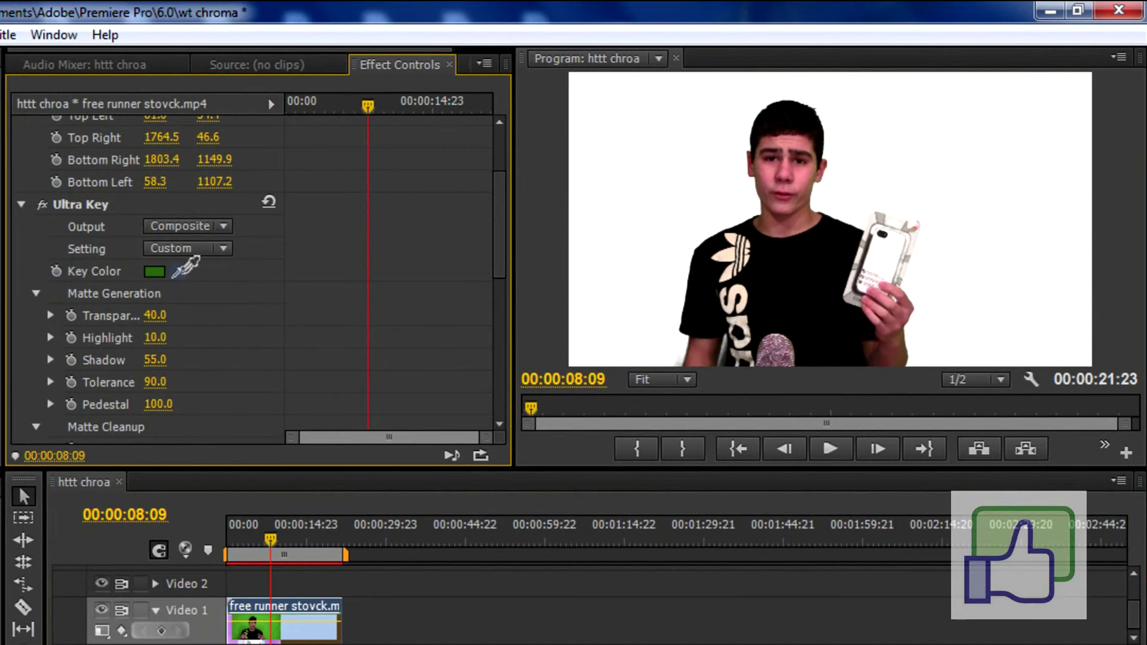
left_click(178, 272)
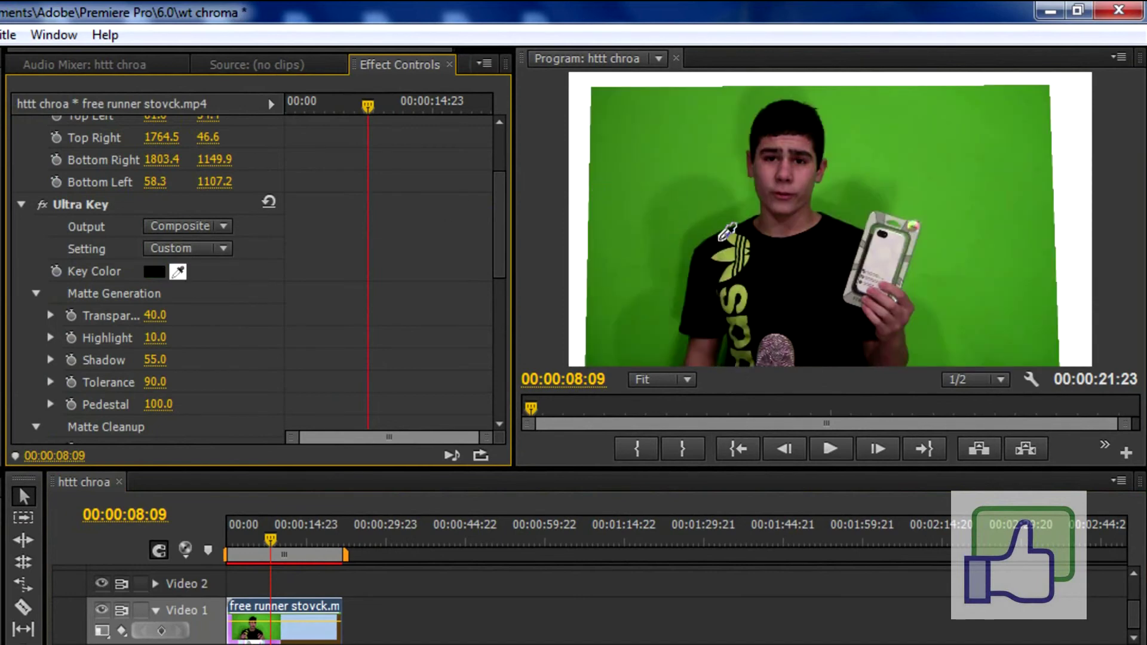
left_click(710, 189)
left_click(715, 198)
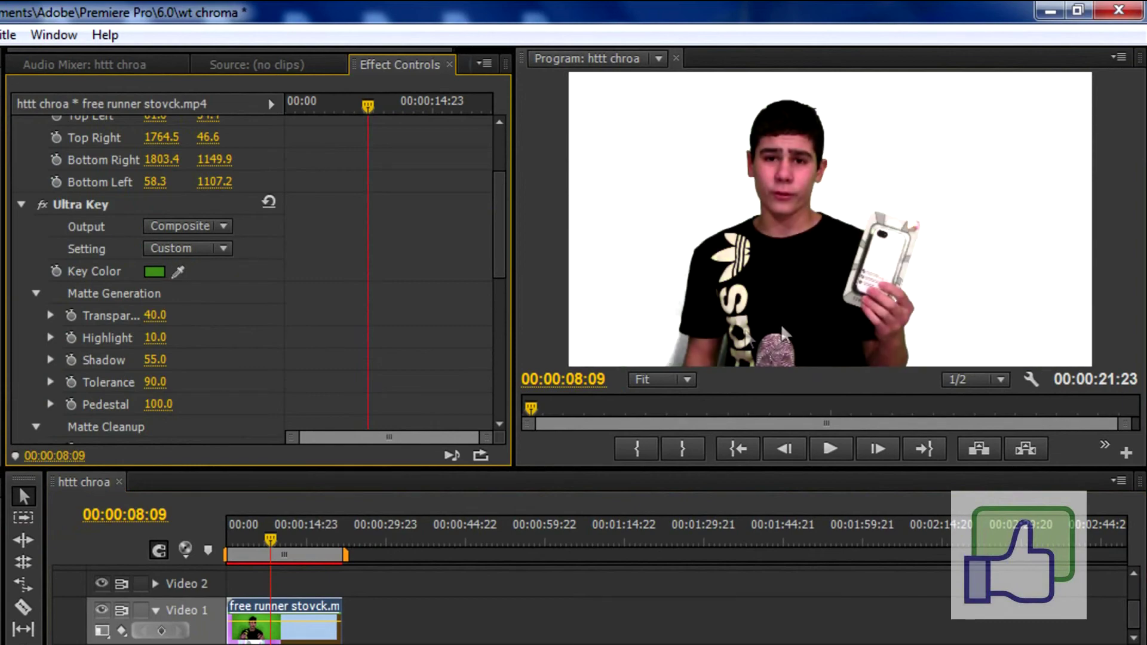
- Darken the key colour in the Color Picker in several passes, ending at 244E0F
left_click(163, 274)
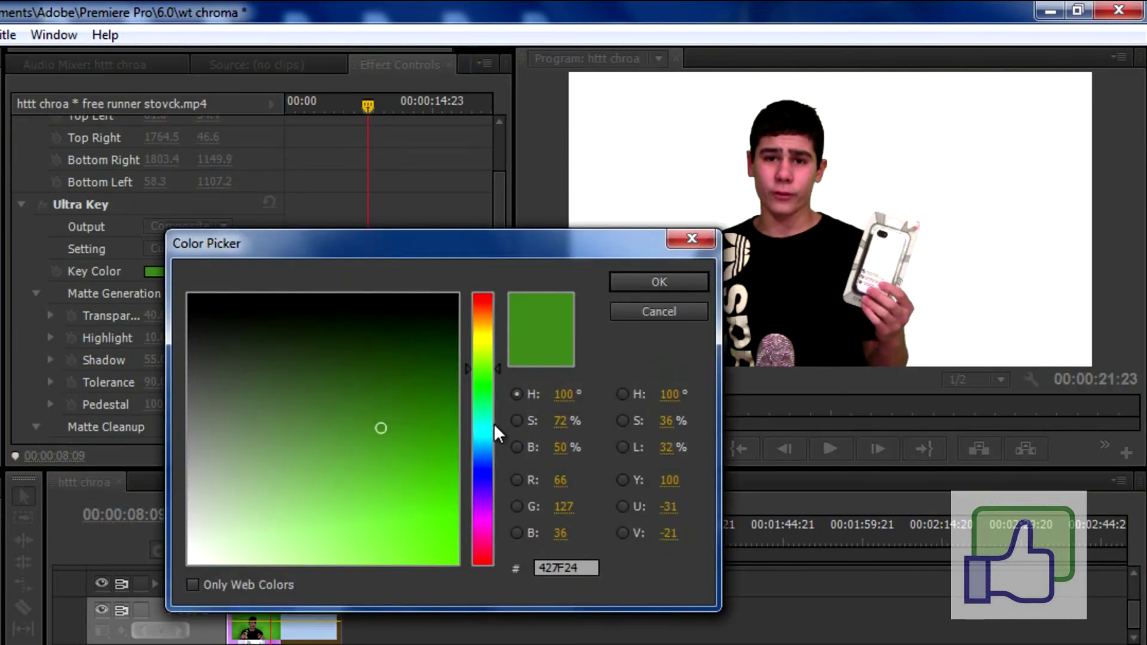
left_click(387, 407)
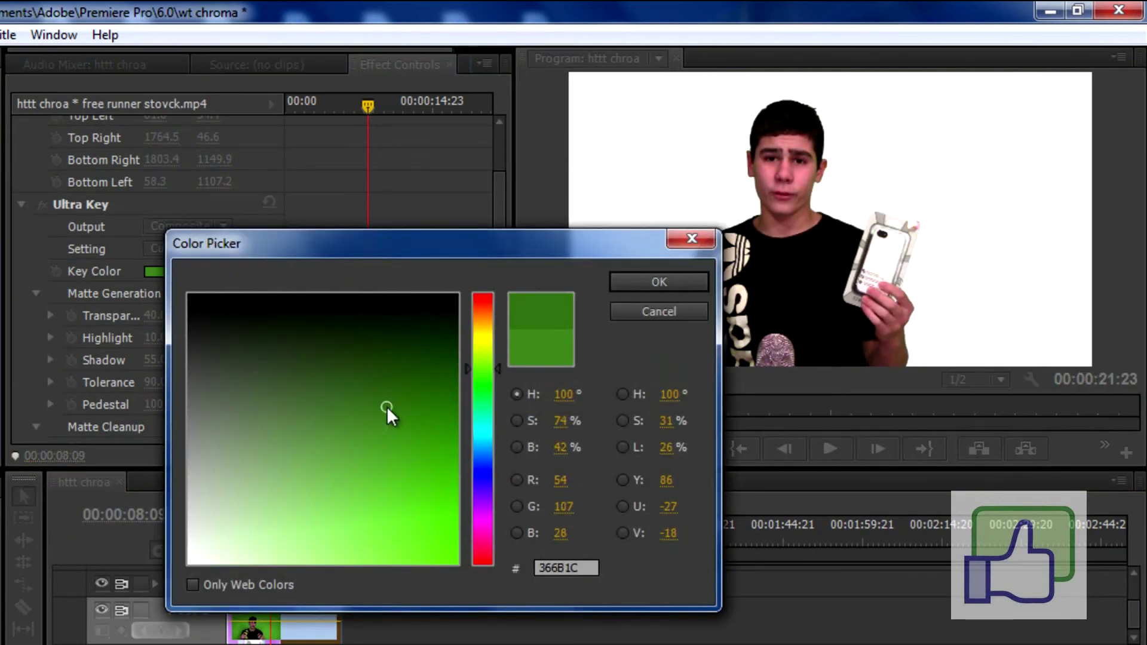
left_click(664, 284)
left_click(154, 272)
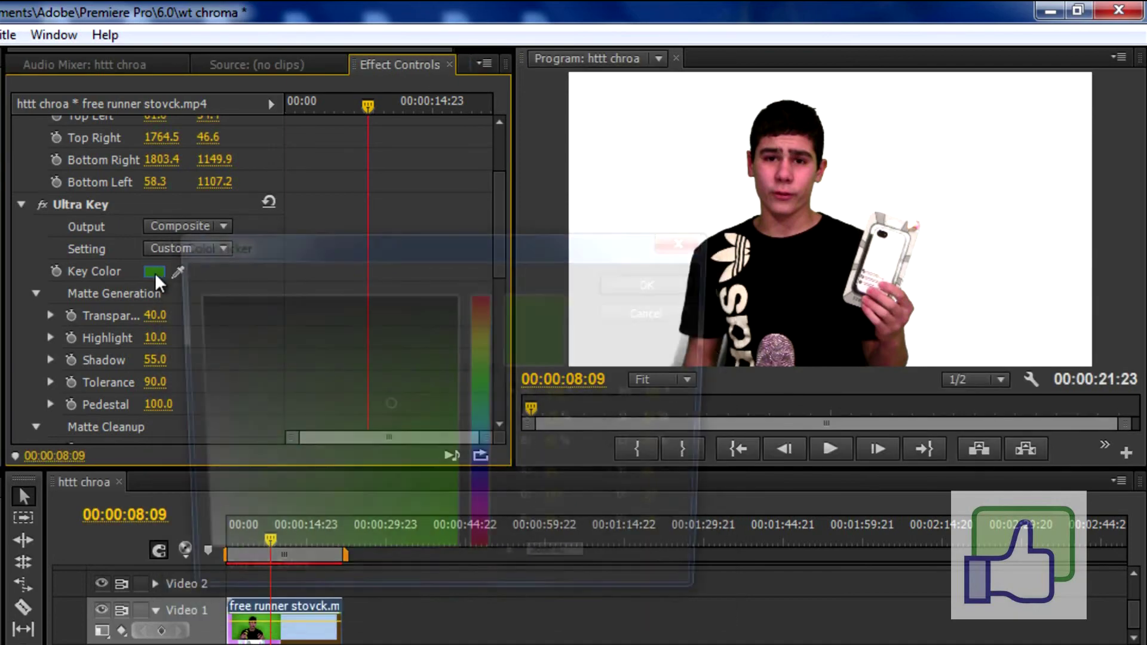
left_click(399, 391)
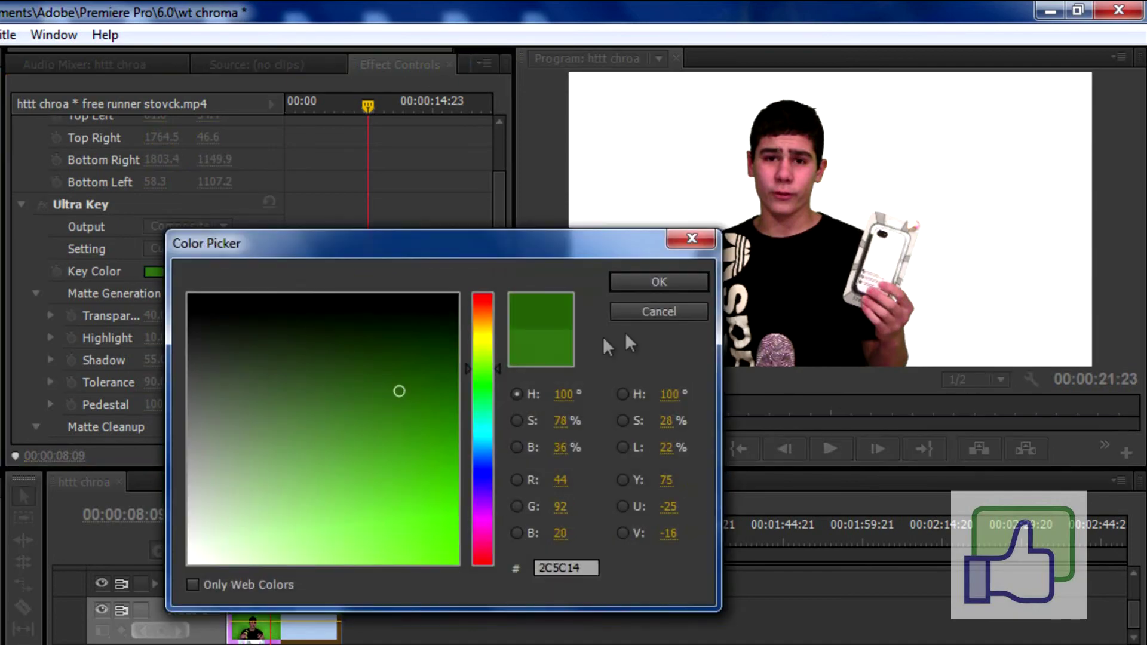
left_click(668, 288)
left_click(156, 270)
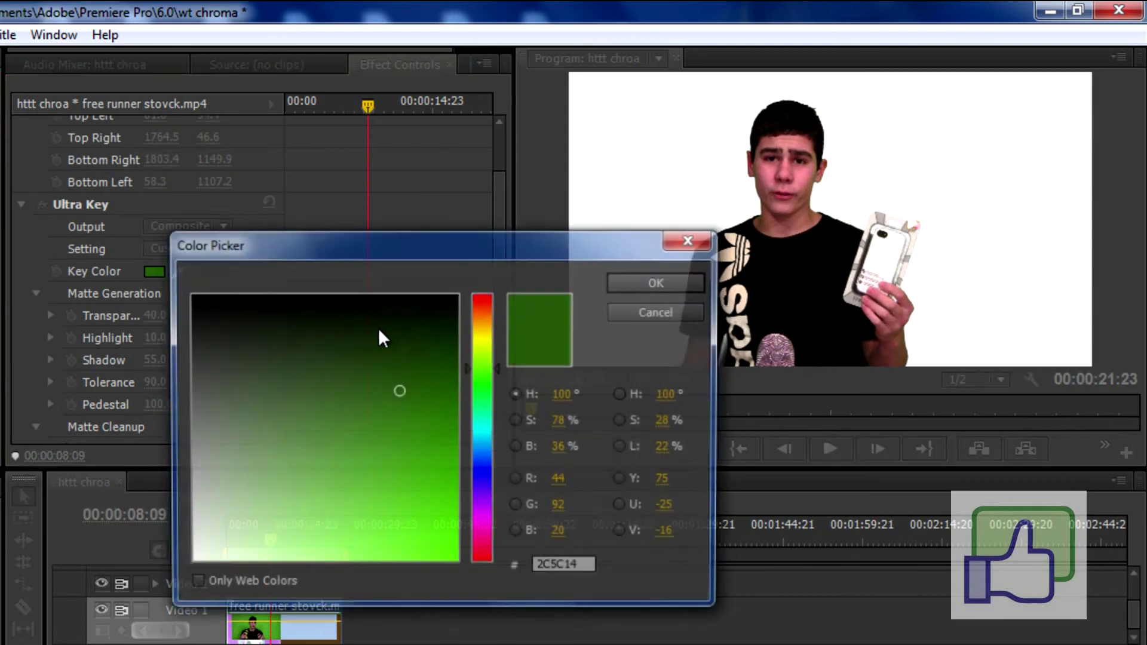
left_click(405, 376)
left_click(660, 289)
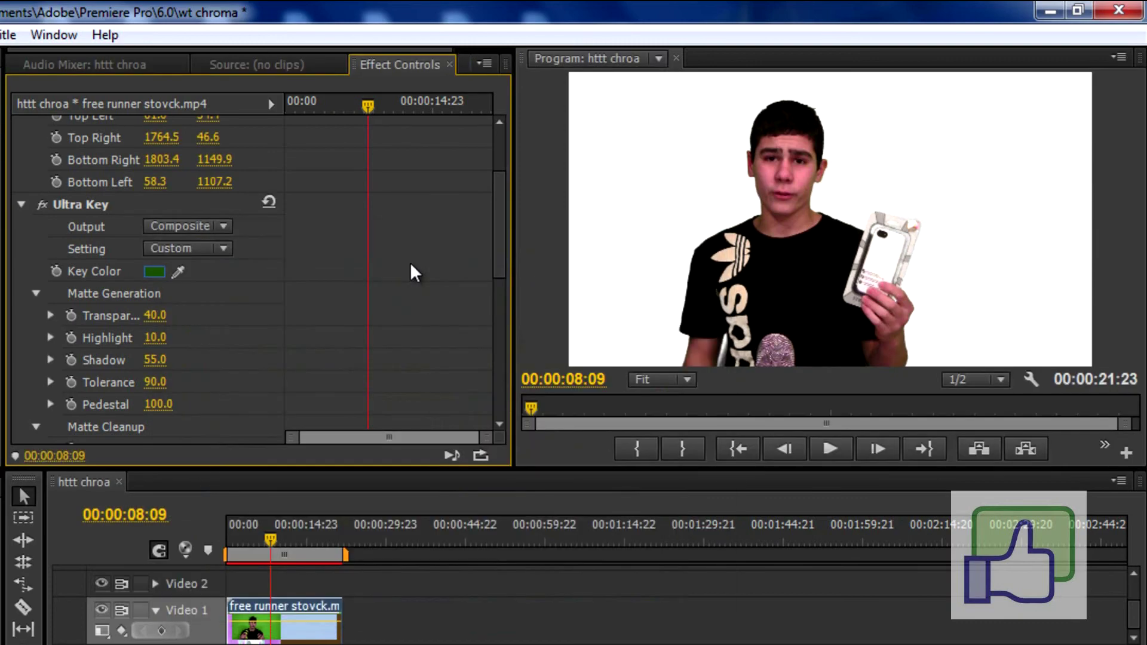
left_click(154, 273)
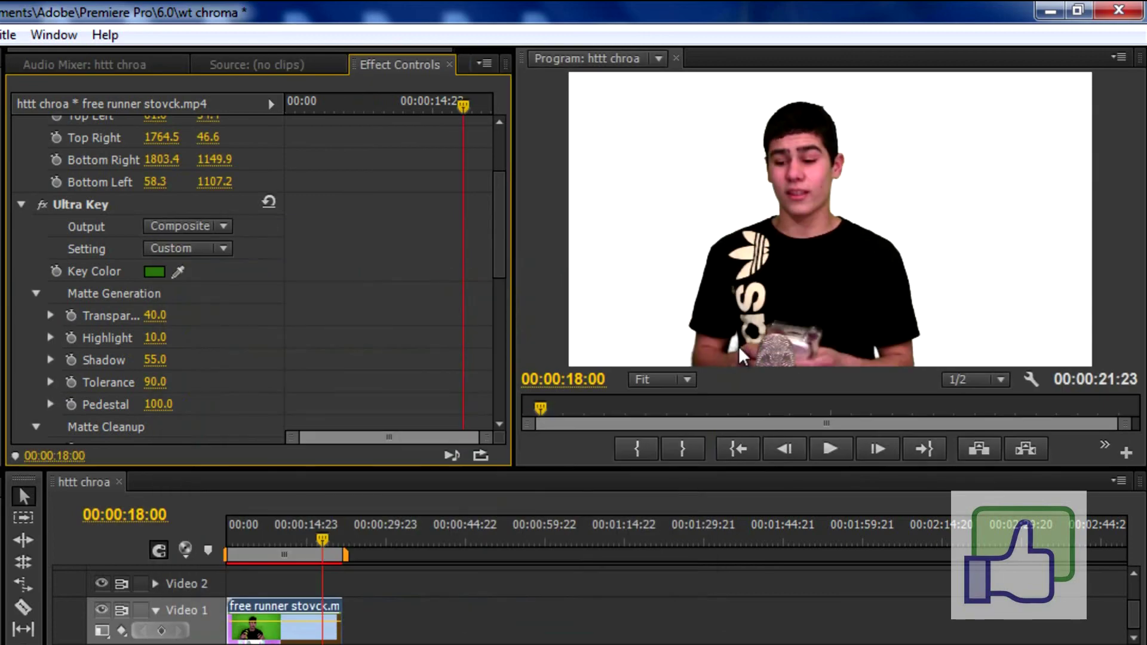
left_click_drag(499, 210, 499, 249)
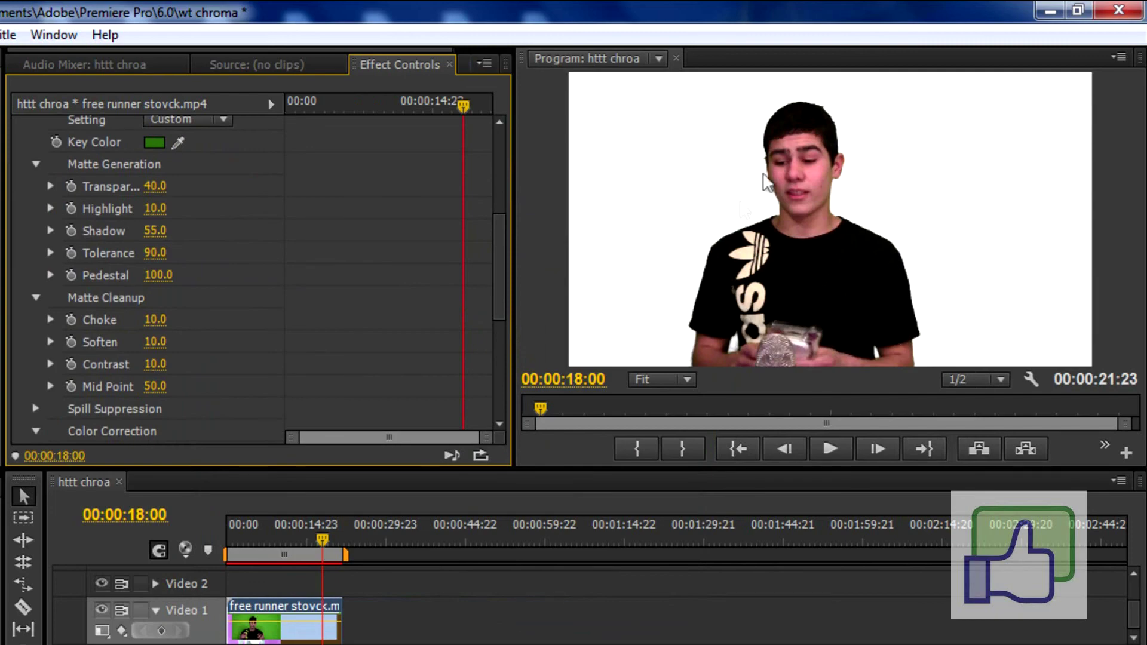
- Set the Solid Composite background colour to bright red (E40000)
left_click_drag(502, 251, 505, 326)
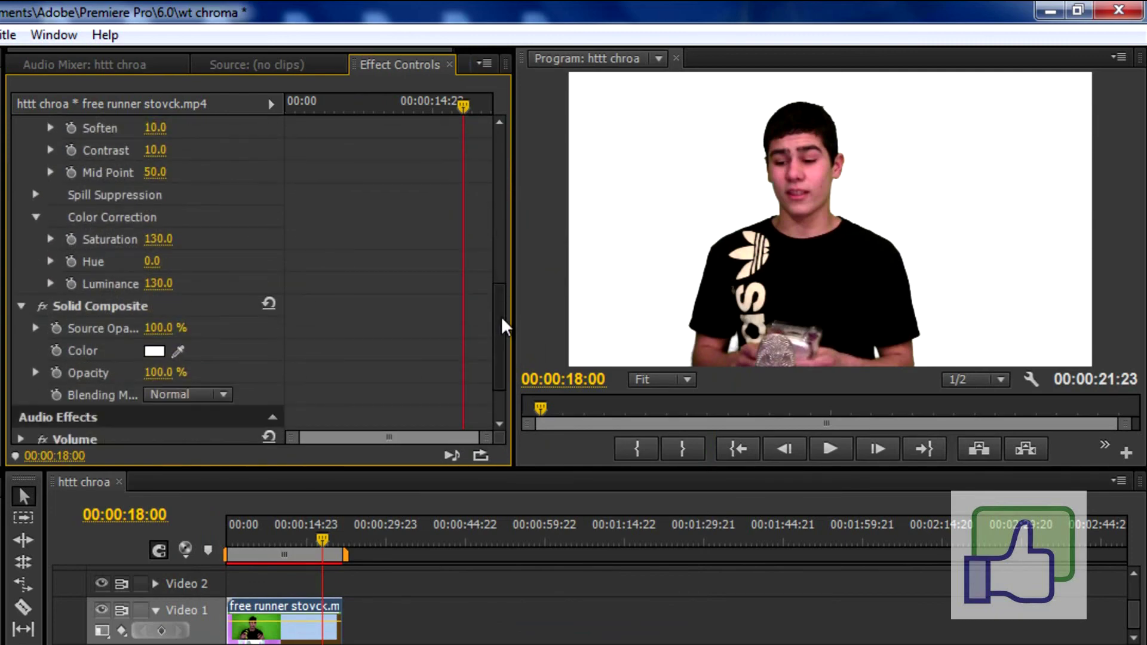
left_click(154, 350)
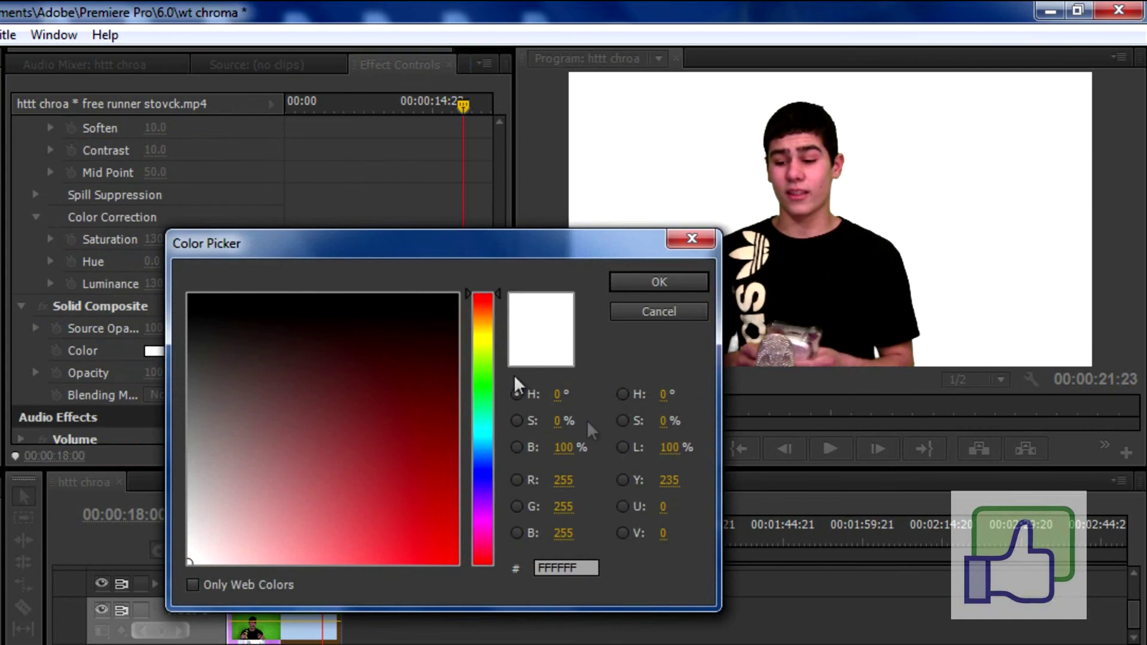
left_click(457, 535)
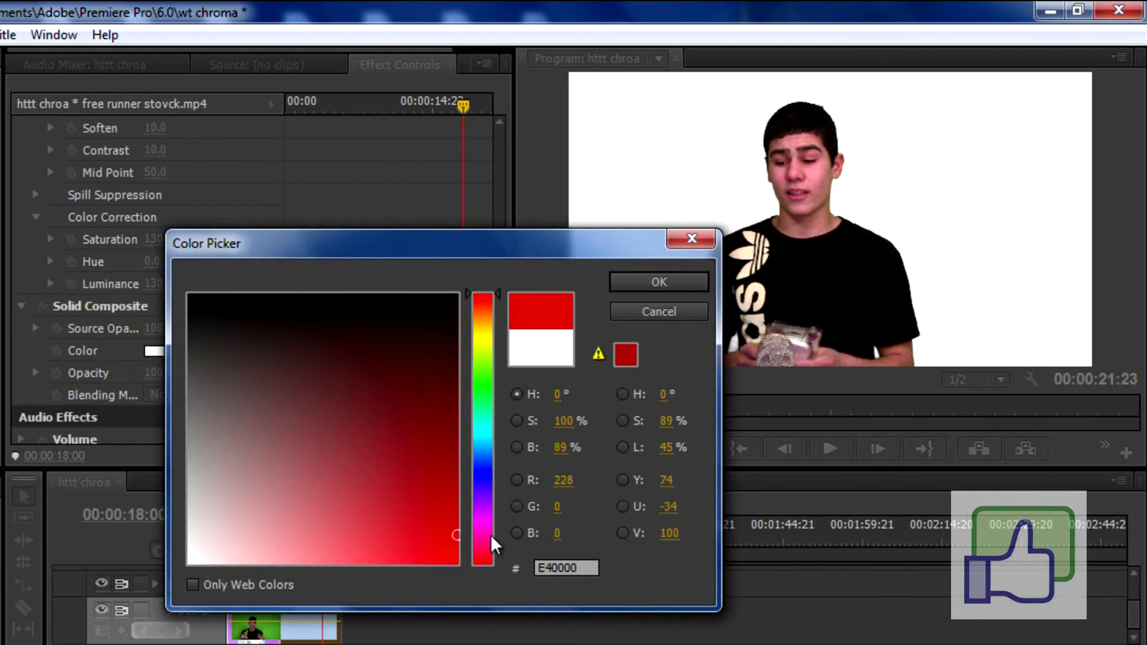
left_click(659, 282)
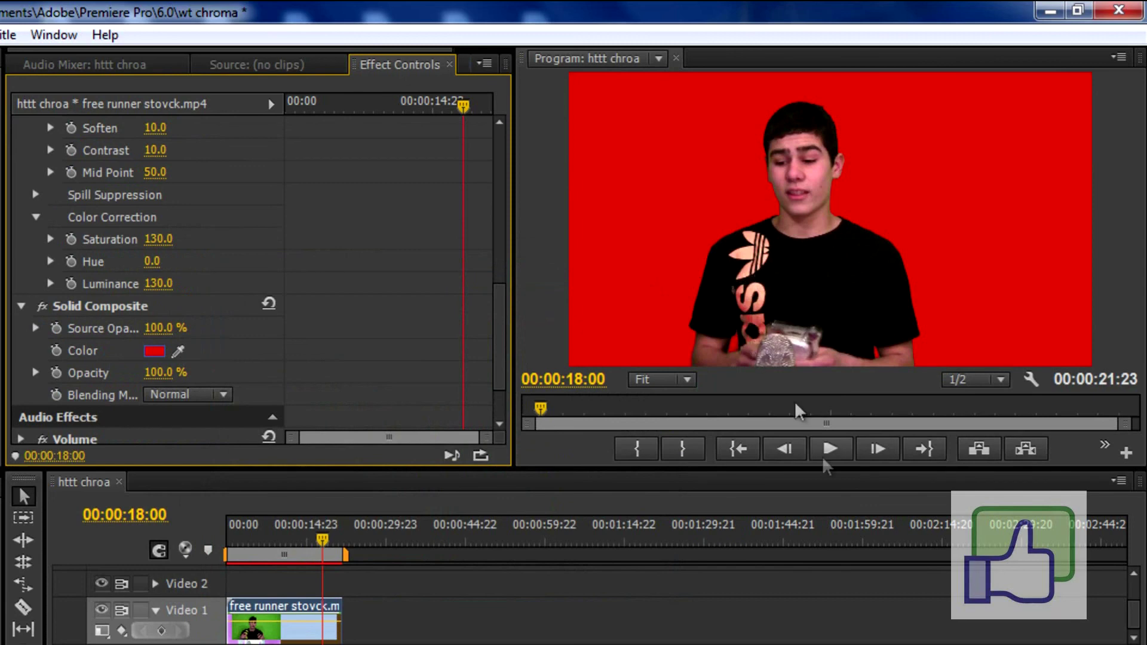
- Play back the red-background composite from the start of the clip
left_click(838, 460)
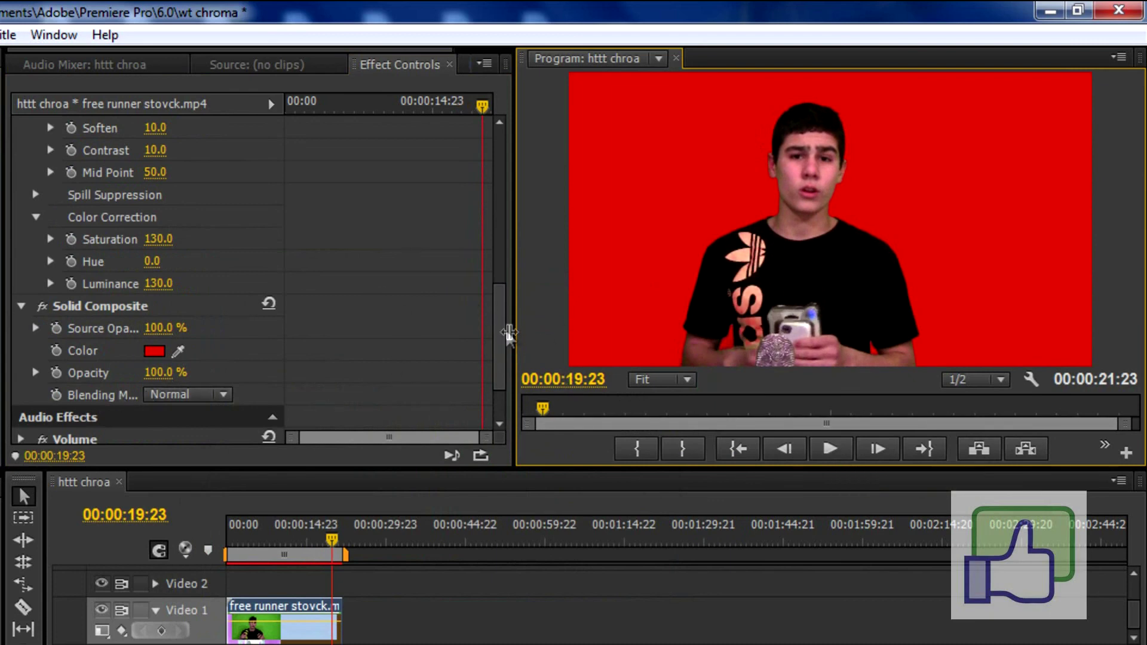
left_click_drag(501, 328, 499, 148)
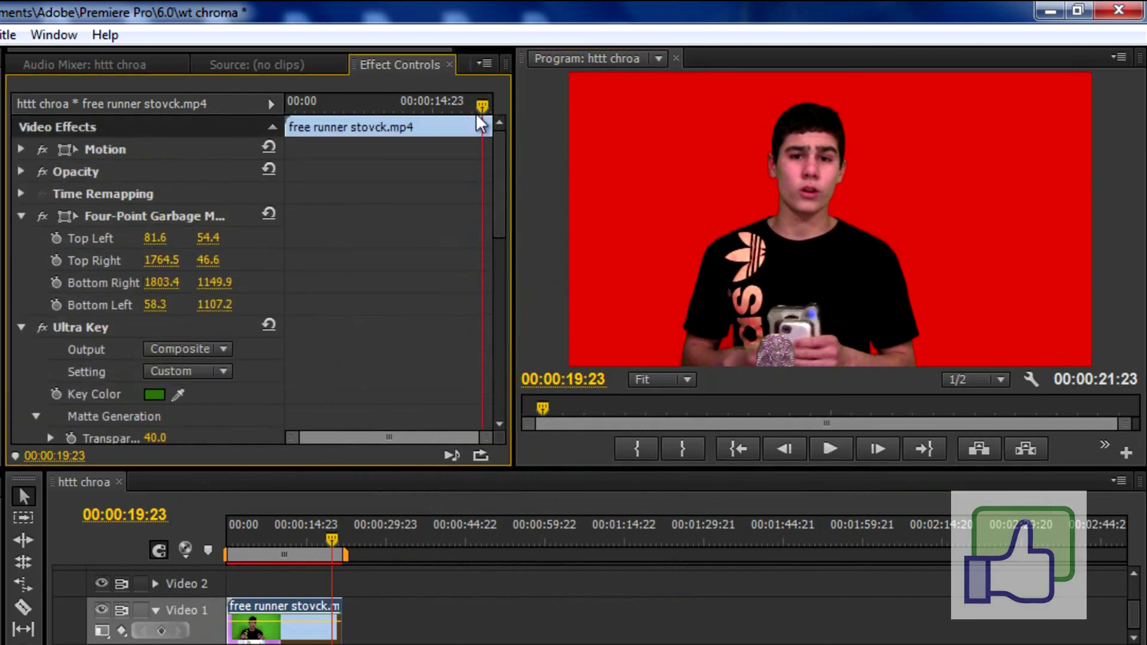
left_click(752, 453)
left_click(830, 447)
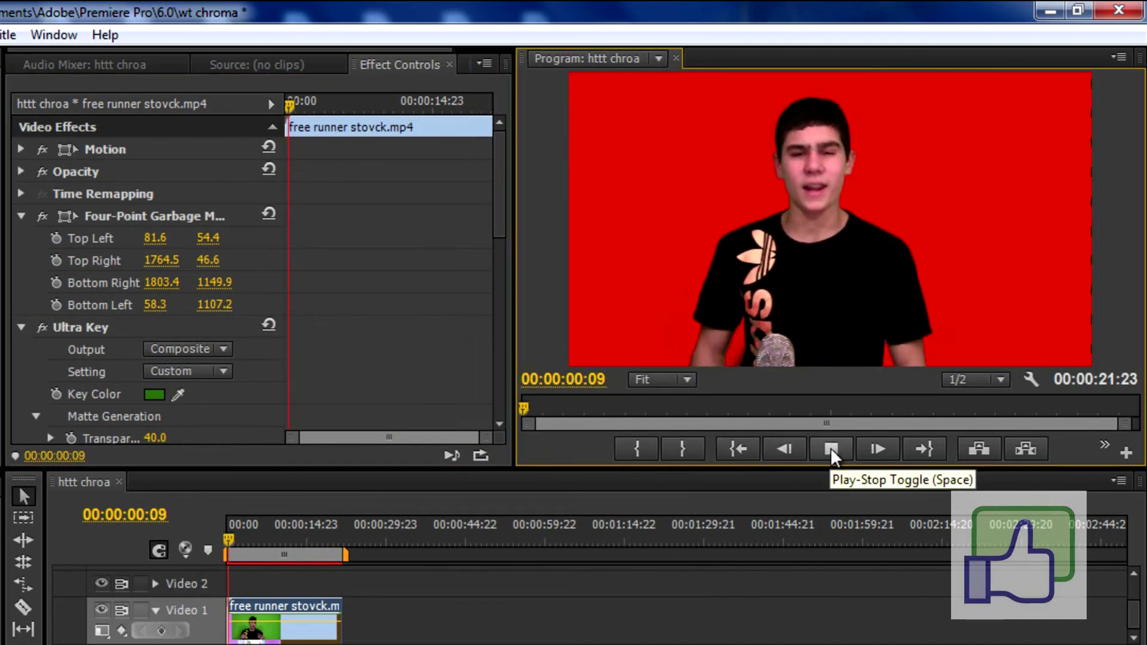
left_click(830, 449)
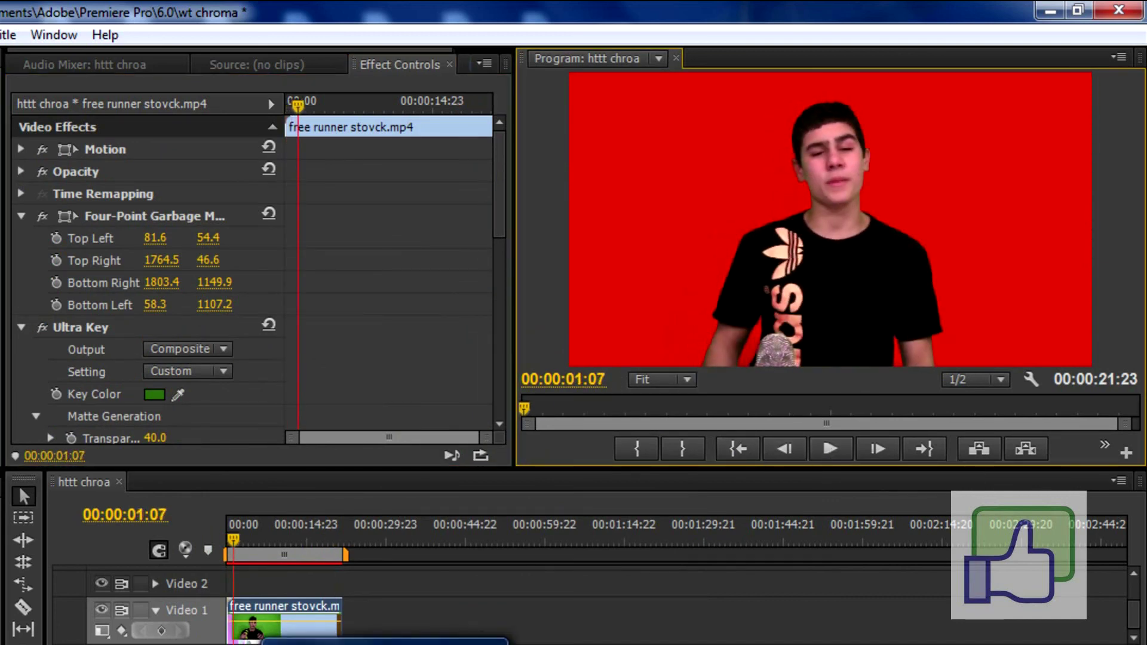